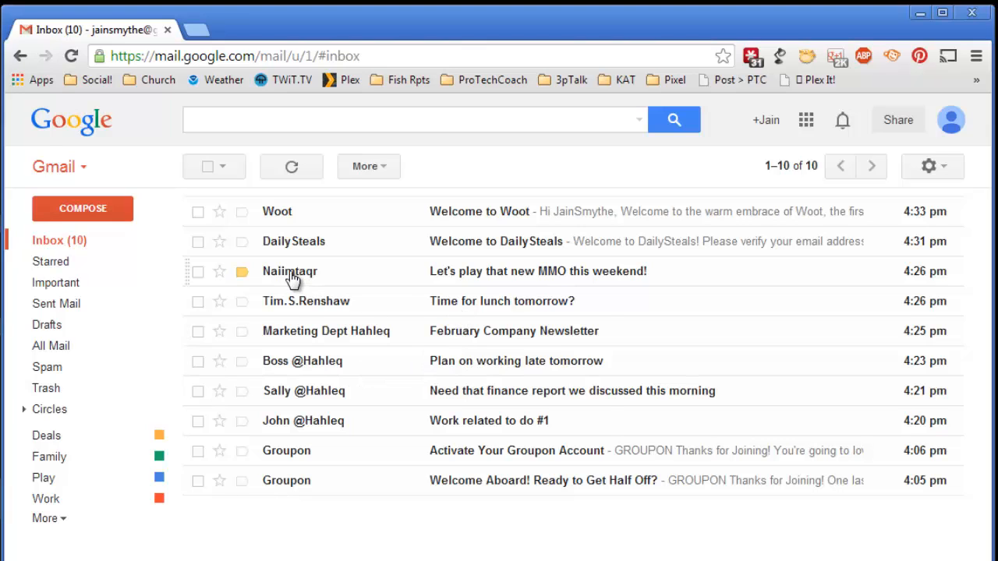
# Open the "Let's play that new MMO this weekend!" message and review the labels available for it
pyautogui.moveTo(292, 279)
pyautogui.click(552, 273)
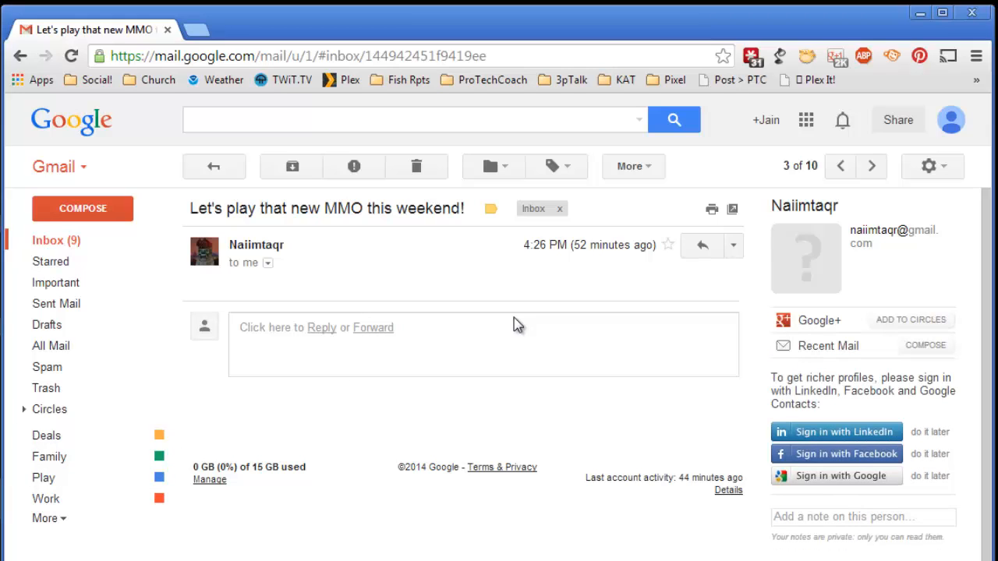
pyautogui.moveTo(246, 242)
pyautogui.click(570, 170)
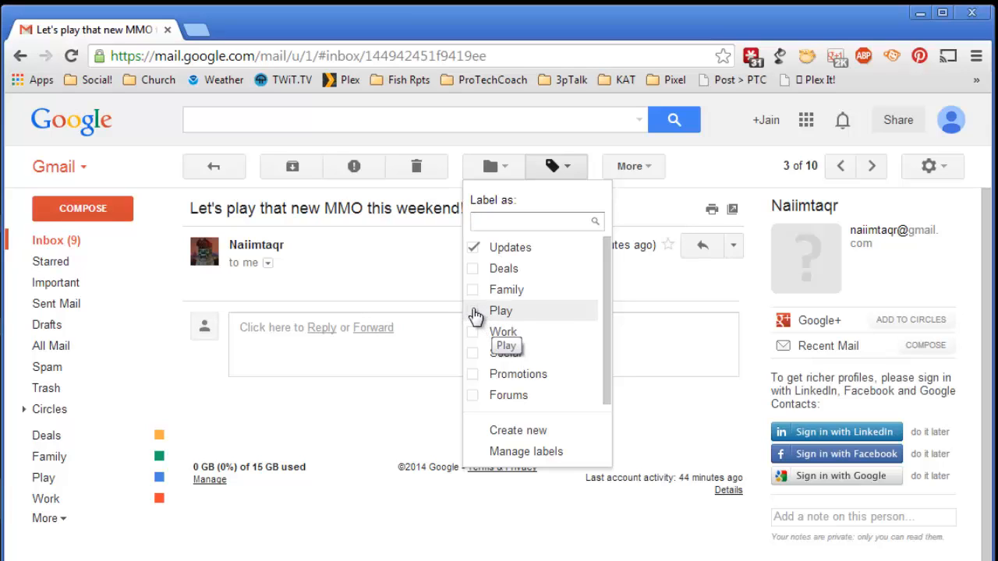
pyautogui.click(704, 166)
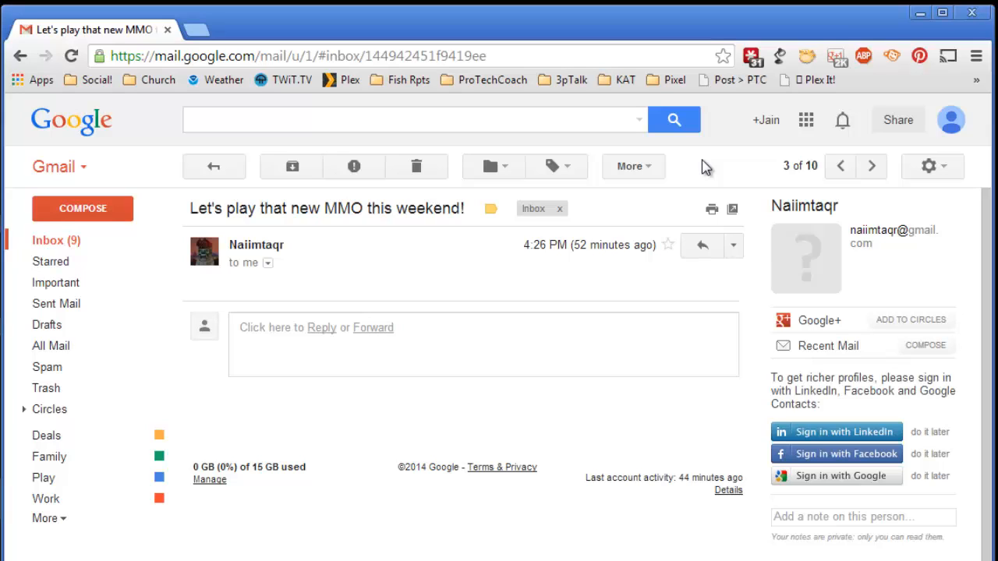
# Start a filter from the open message that matches its sender's address, and continue to the filter actions
pyautogui.click(645, 167)
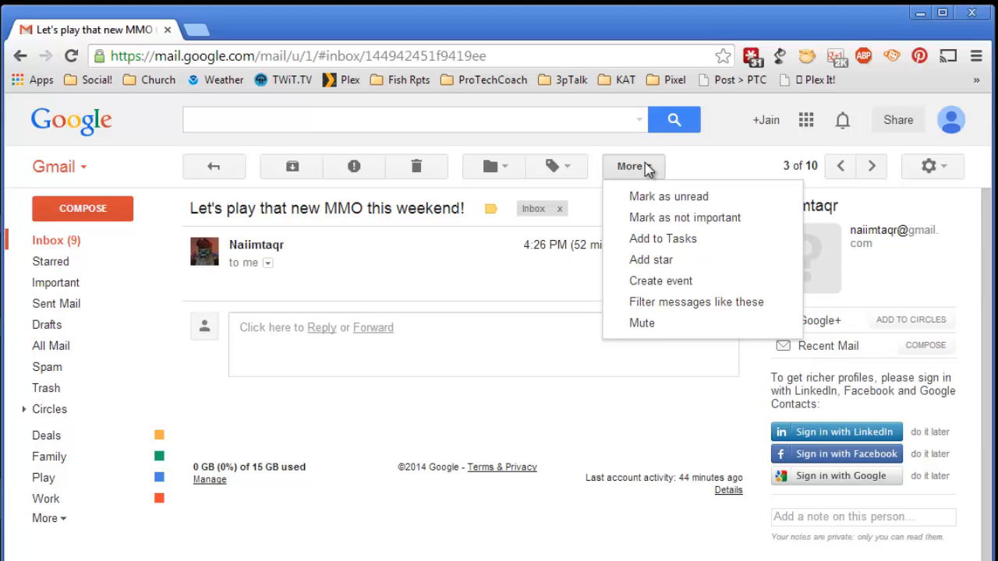
pyautogui.click(666, 303)
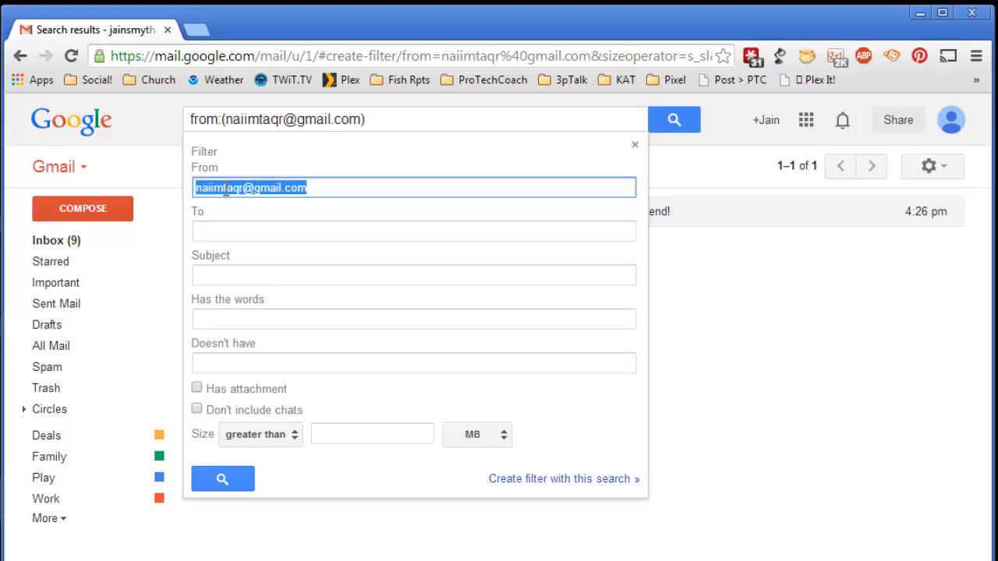
pyautogui.click(335, 188)
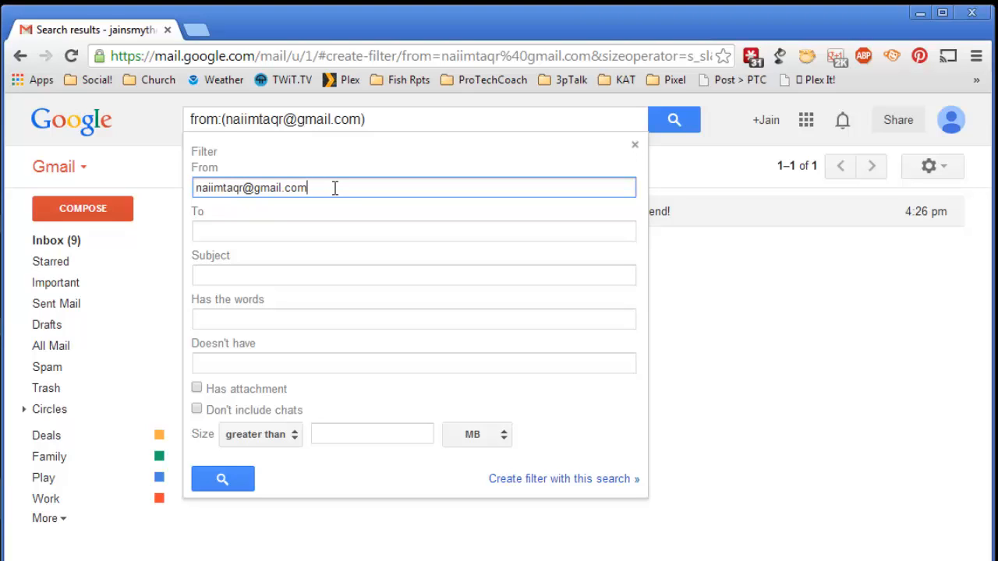
pyautogui.click(272, 231)
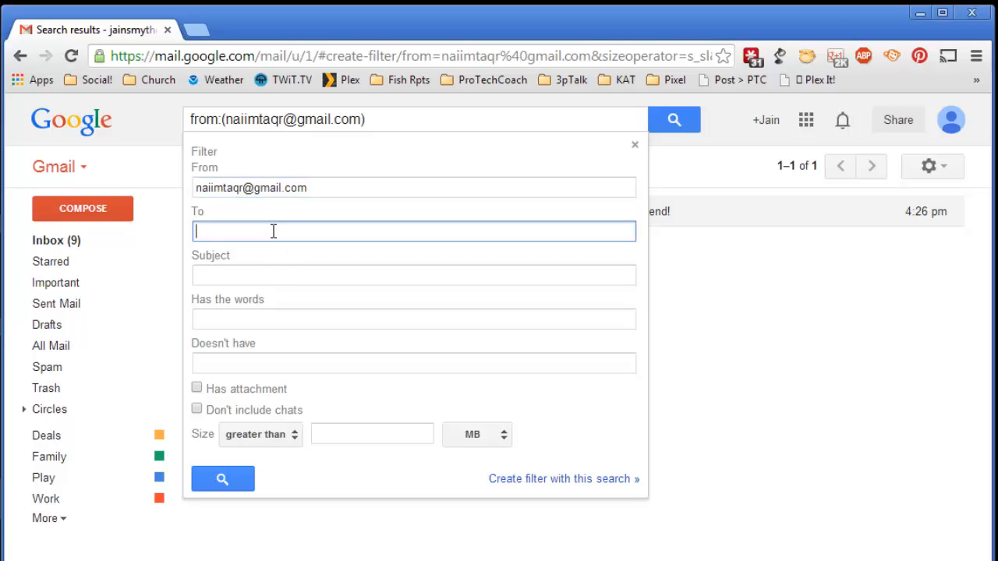
pyautogui.click(272, 275)
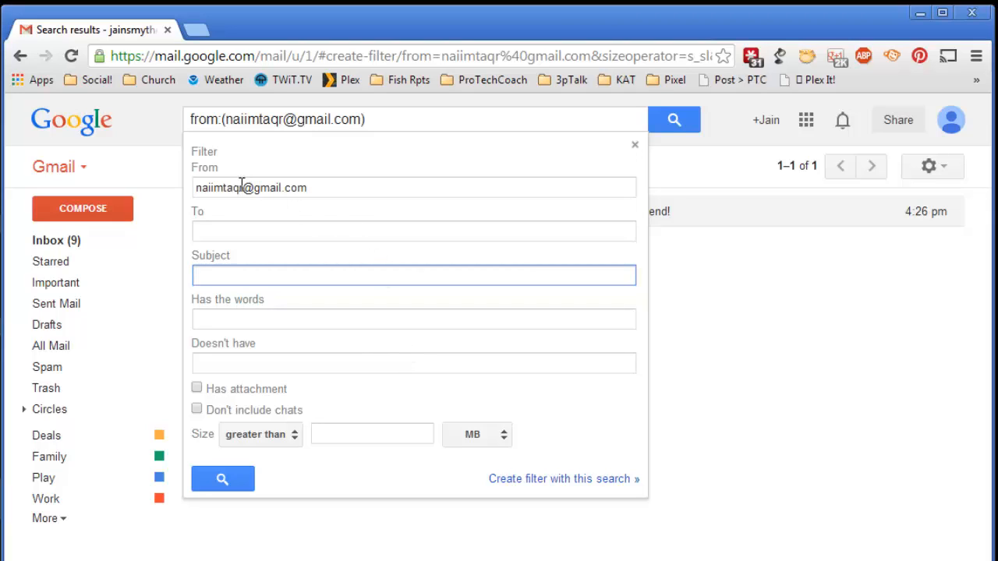
pyautogui.click(590, 478)
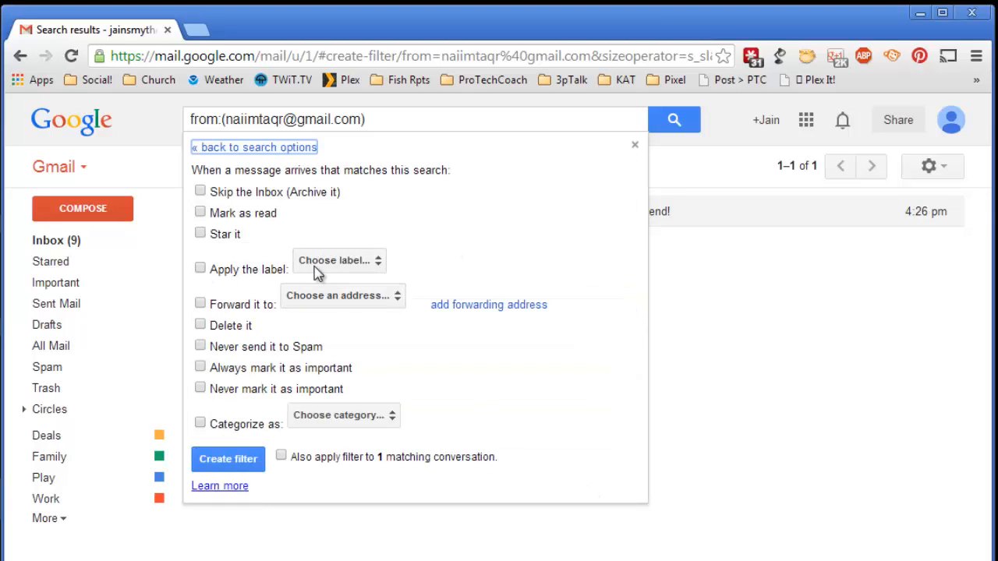
# Create the filter with the Play label, also applying it to the matching conversation, and return to the inbox
pyautogui.click(337, 261)
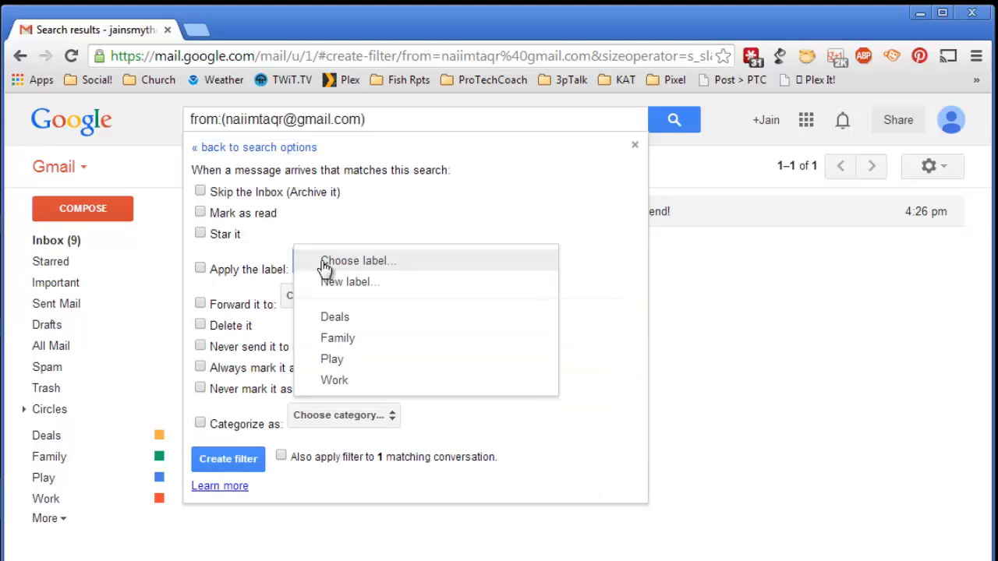
pyautogui.click(342, 359)
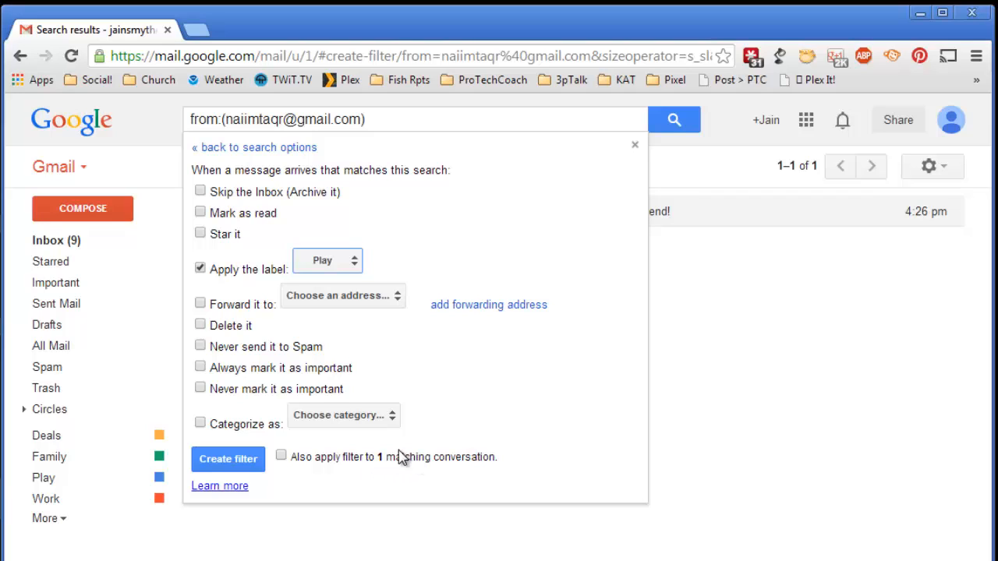
pyautogui.click(281, 457)
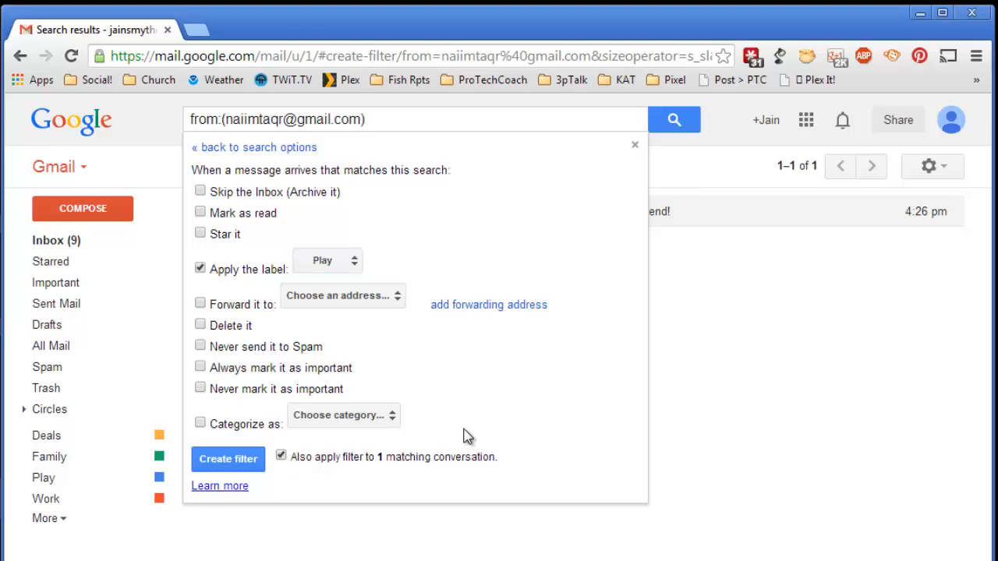
pyautogui.click(214, 460)
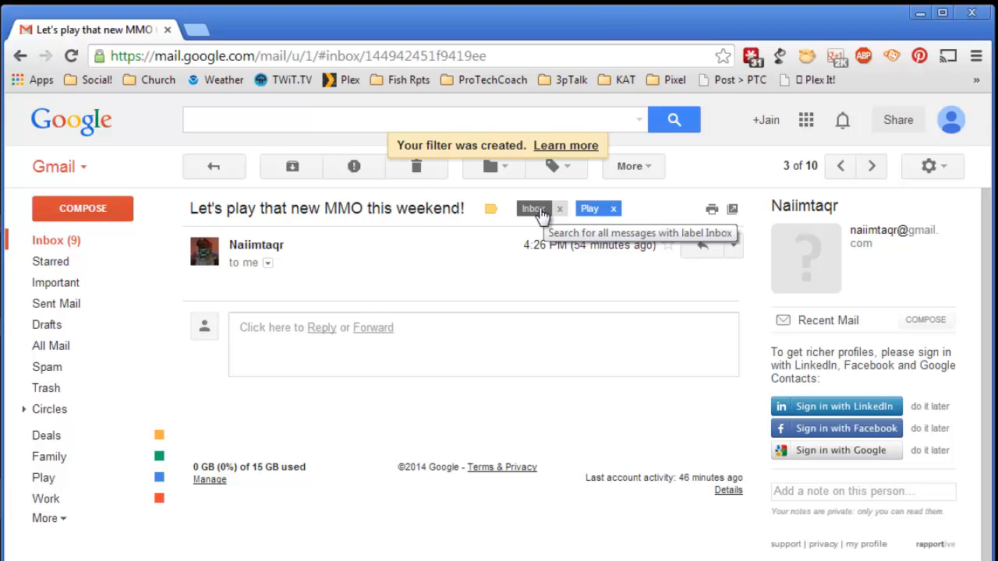
pyautogui.click(231, 172)
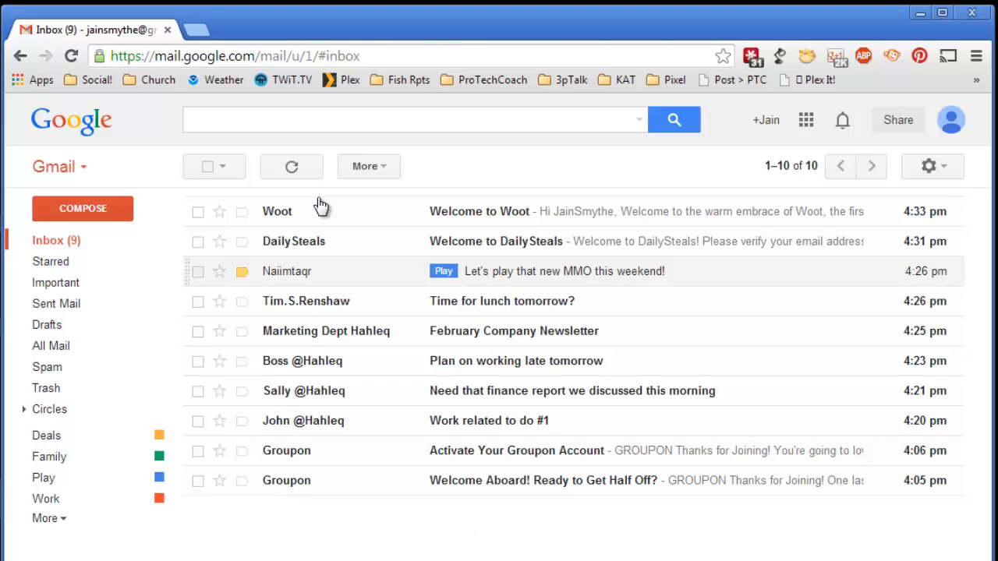
# Select the Play-labelled message about the new MMO in the inbox and archive it
pyautogui.click(198, 272)
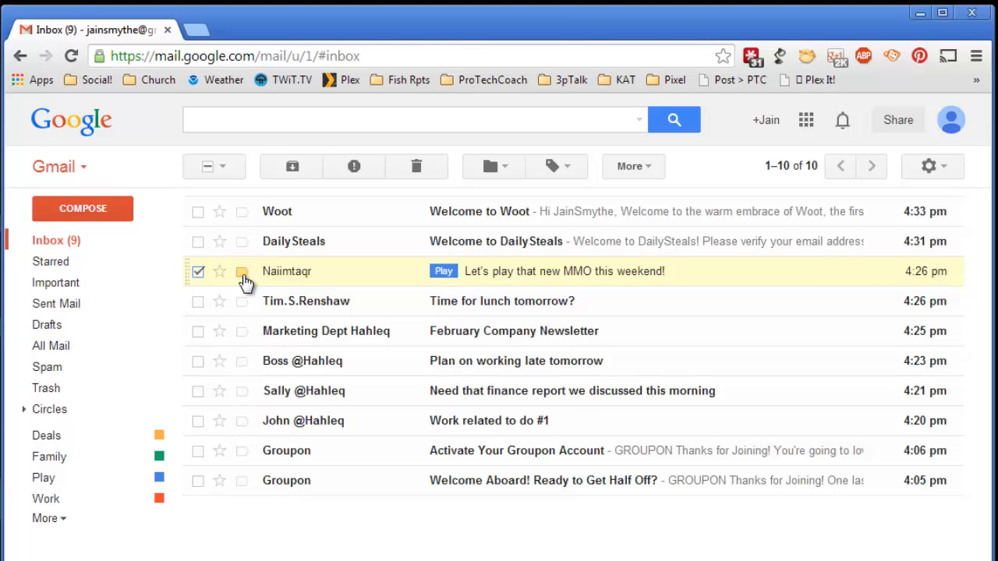
pyautogui.moveTo(242, 277)
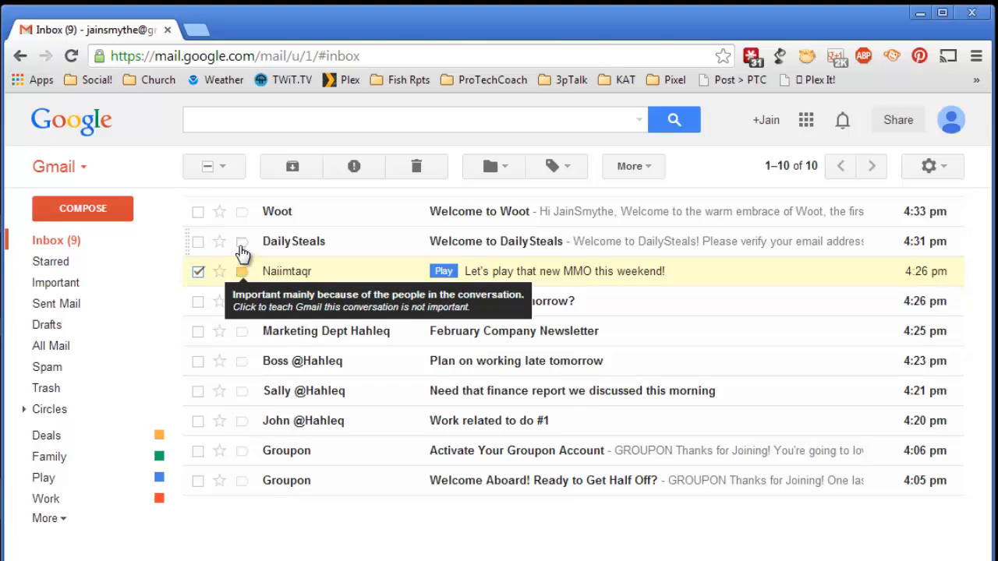
pyautogui.click(242, 247)
pyautogui.click(241, 247)
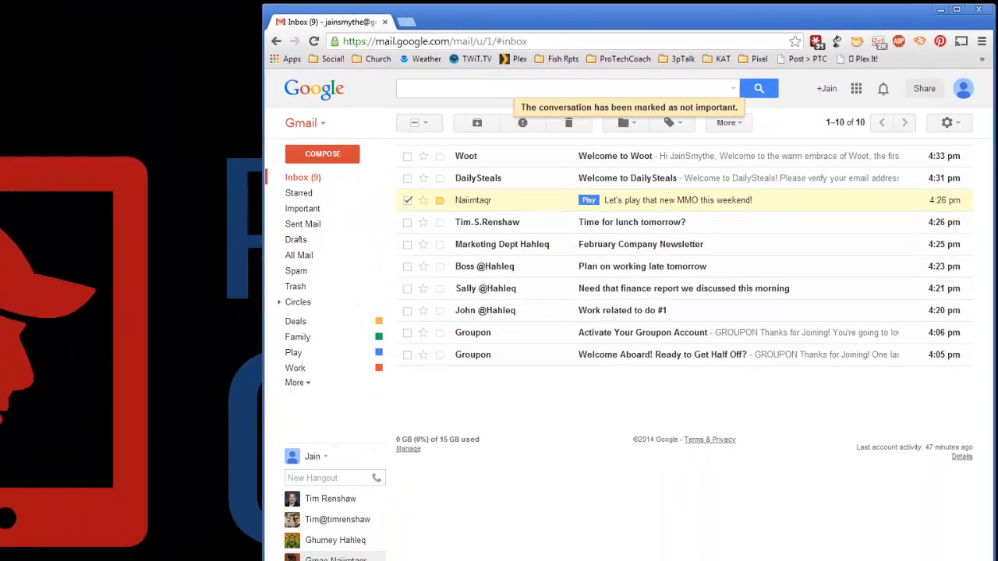
pyautogui.moveTo(325, 560)
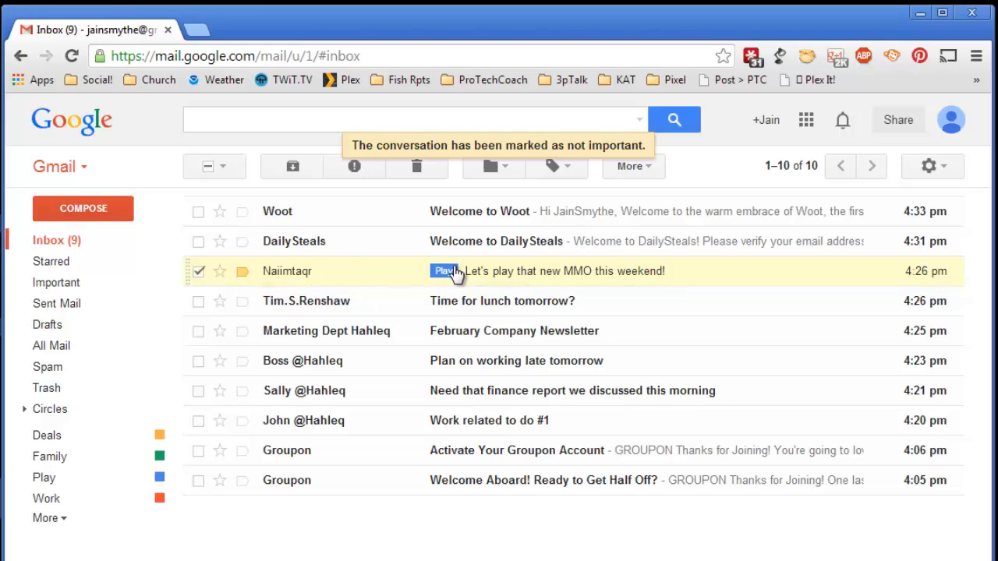
pyautogui.click(292, 170)
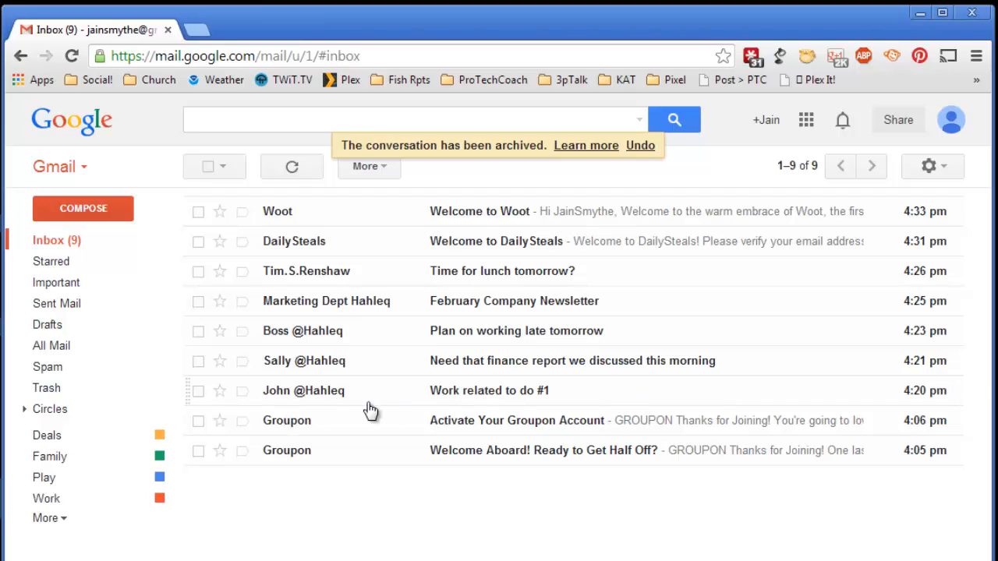
# Open the "Work related to do #1" message and start a filter for messages like it
pyautogui.click(335, 393)
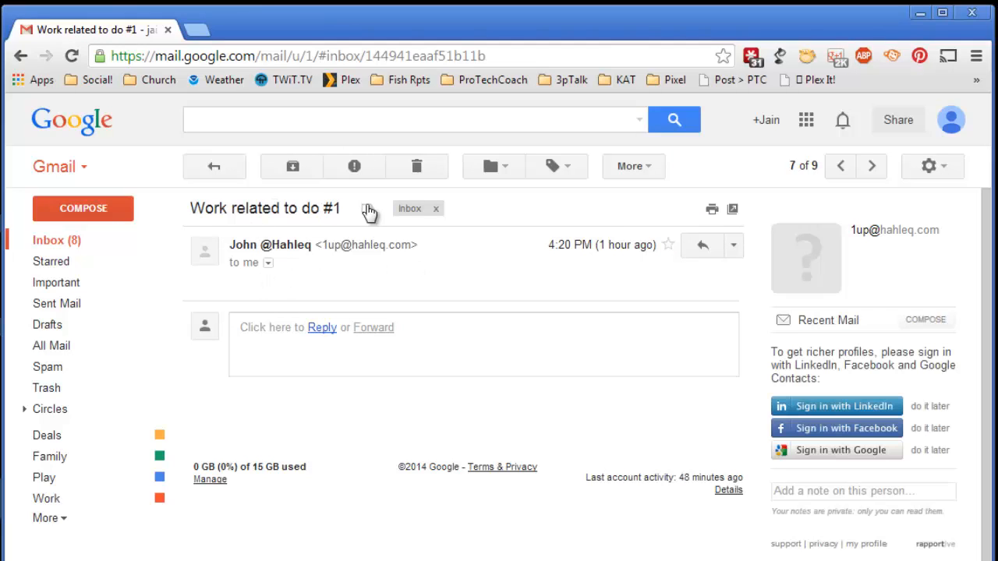
pyautogui.click(637, 170)
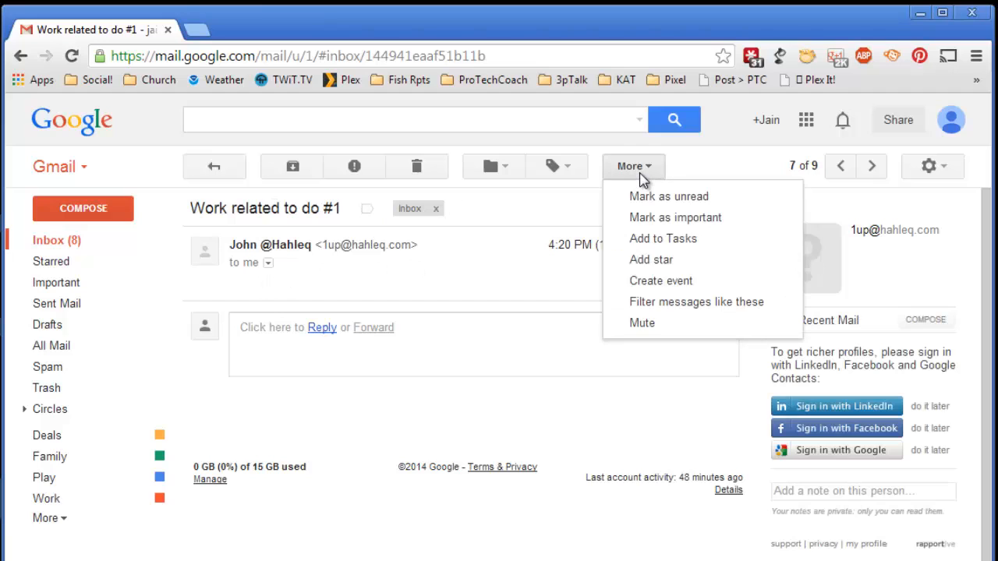
pyautogui.click(697, 304)
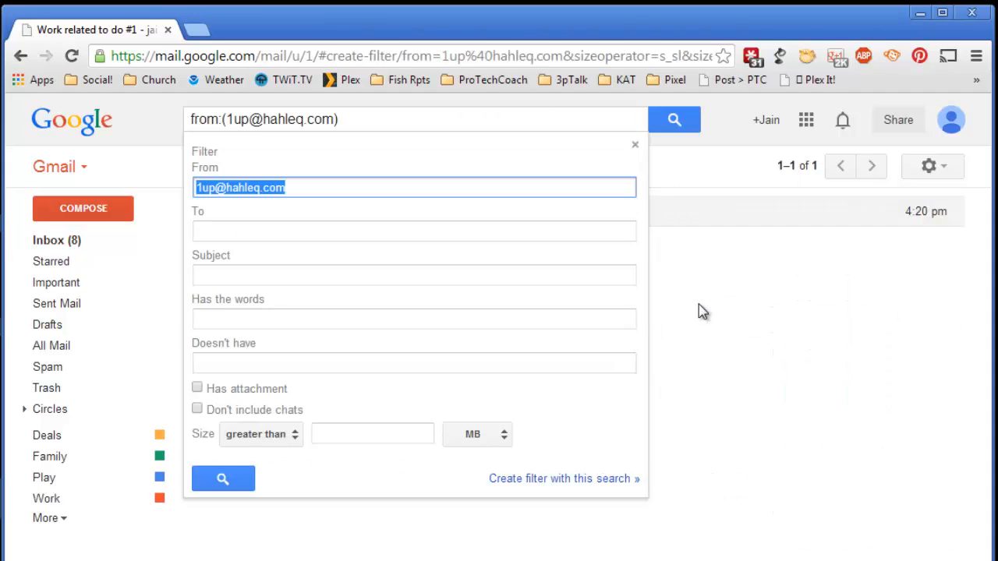
pyautogui.click(213, 192)
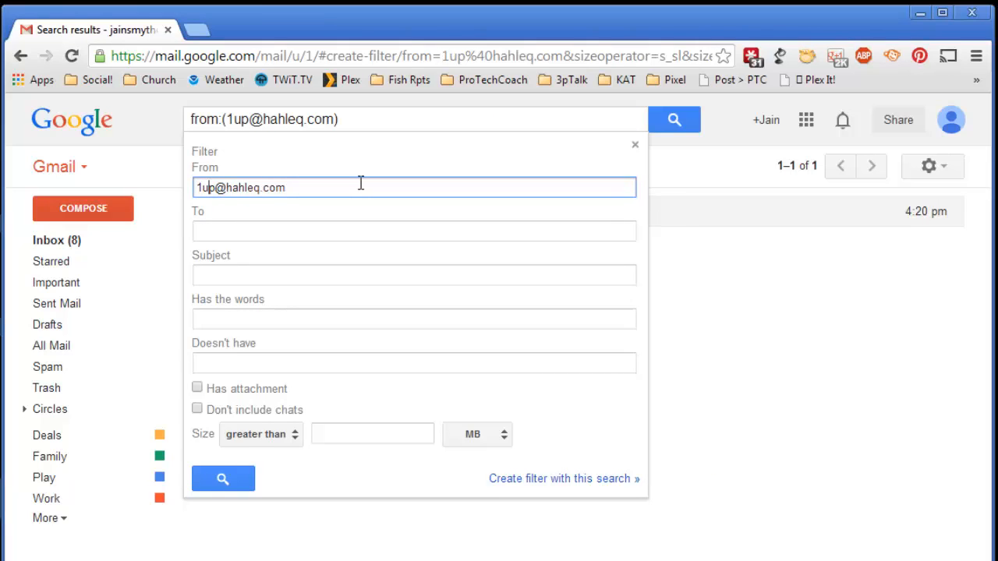
pyautogui.press('BackSpace')
pyautogui.press('BackSpace')
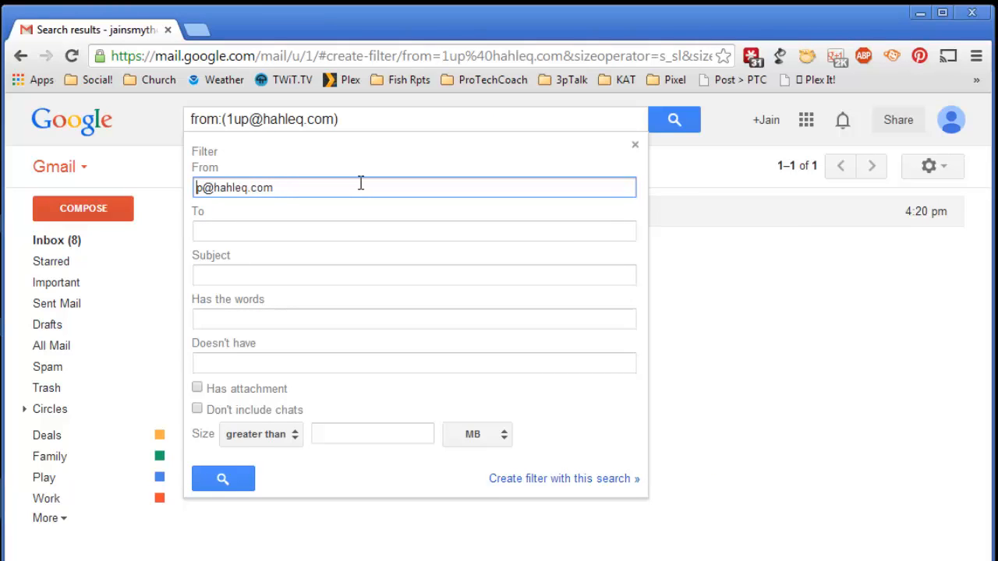
pyautogui.press('Delete')
pyautogui.write('*')
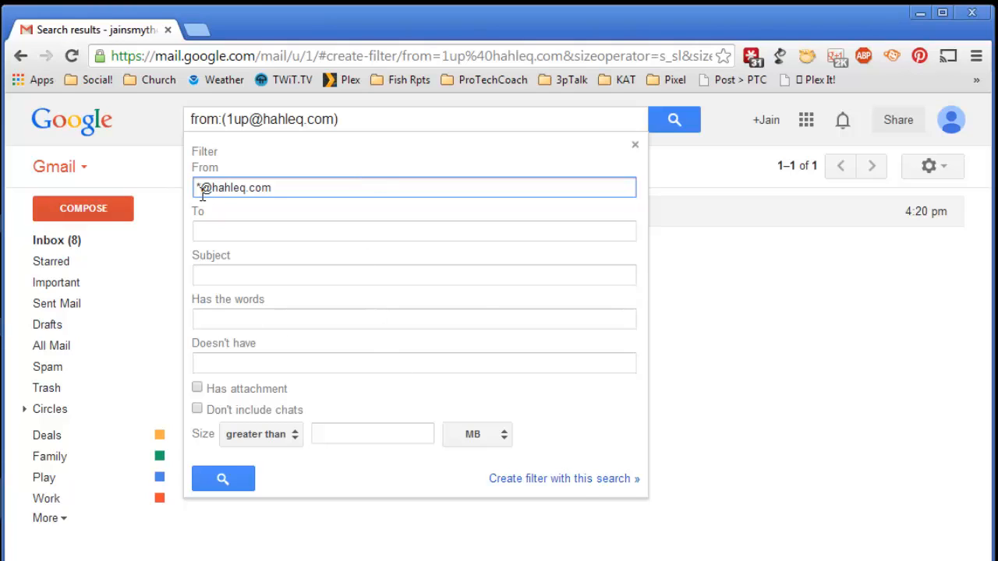
pyautogui.click(588, 481)
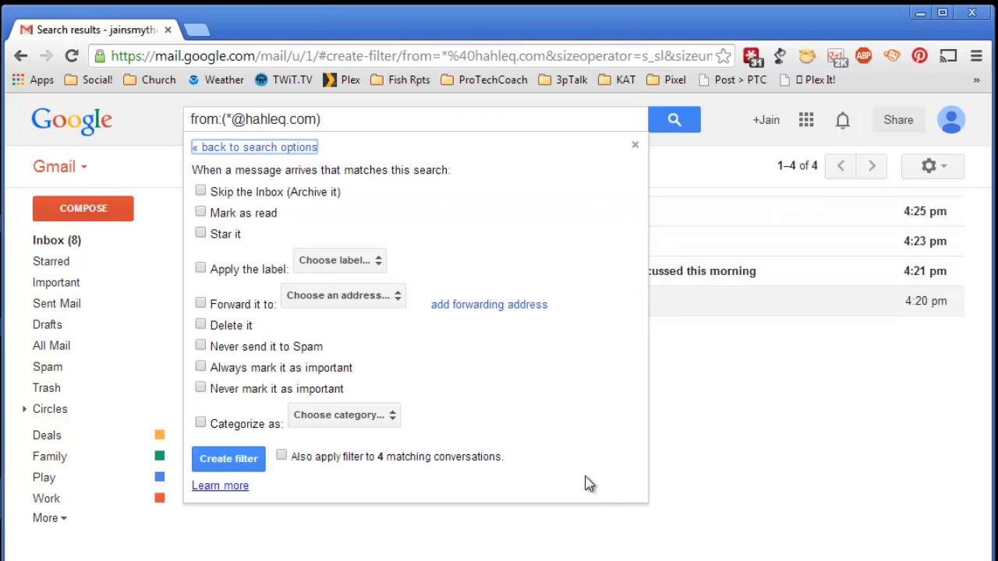
# Create the filter with the Work label and Always mark it as important, also applied to matching conversations, and return to the inbox
pyautogui.click(334, 265)
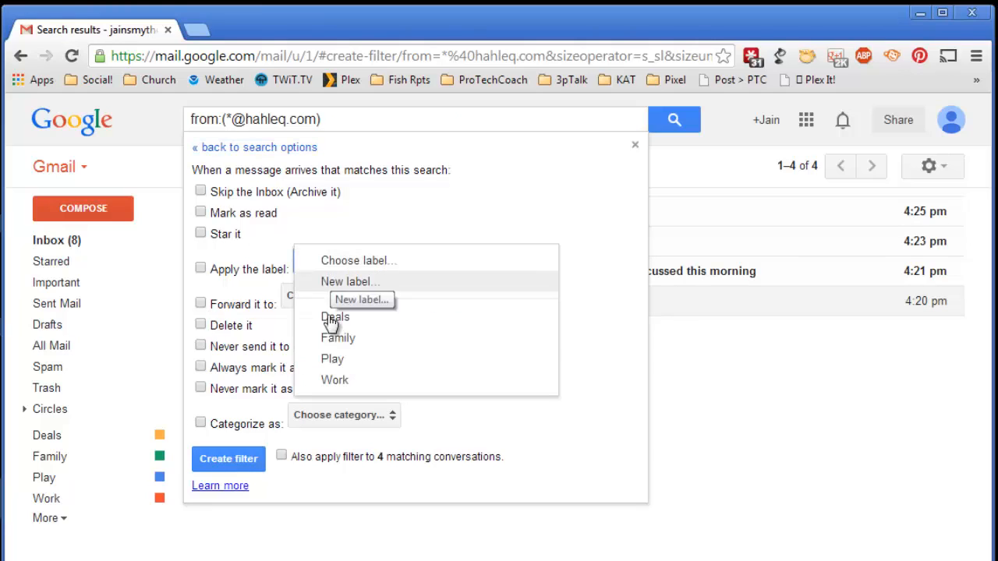
pyautogui.click(343, 380)
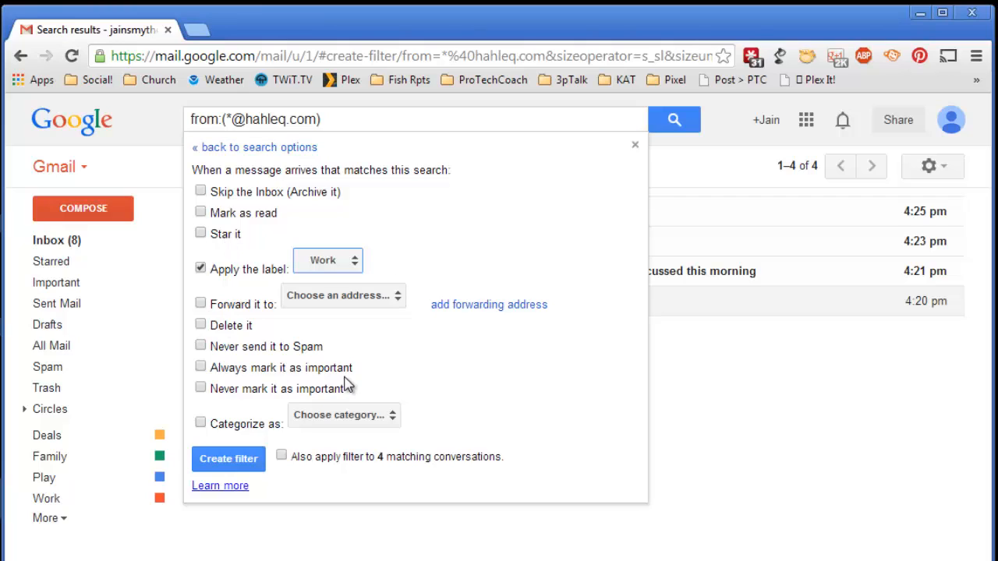
pyautogui.click(201, 367)
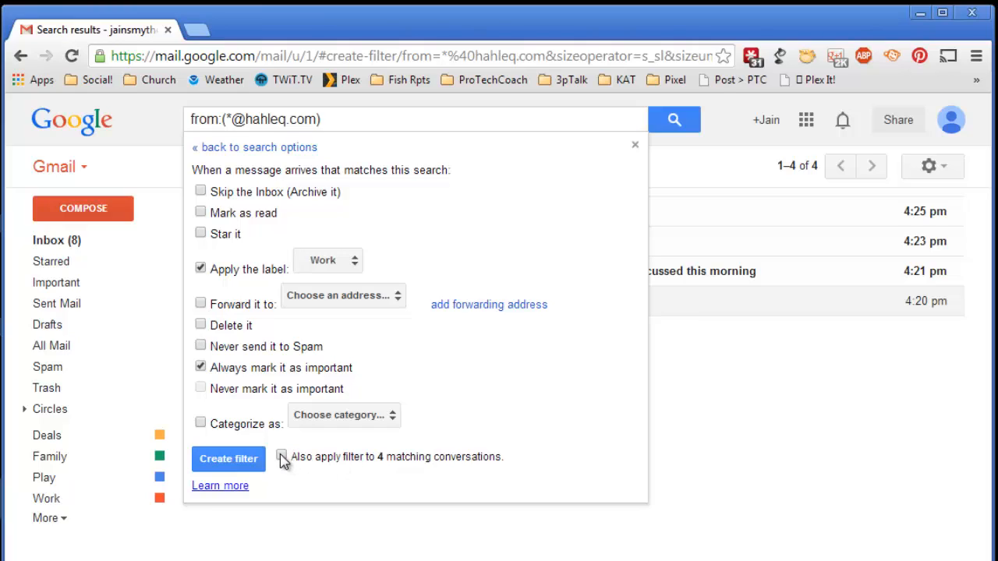
pyautogui.click(226, 459)
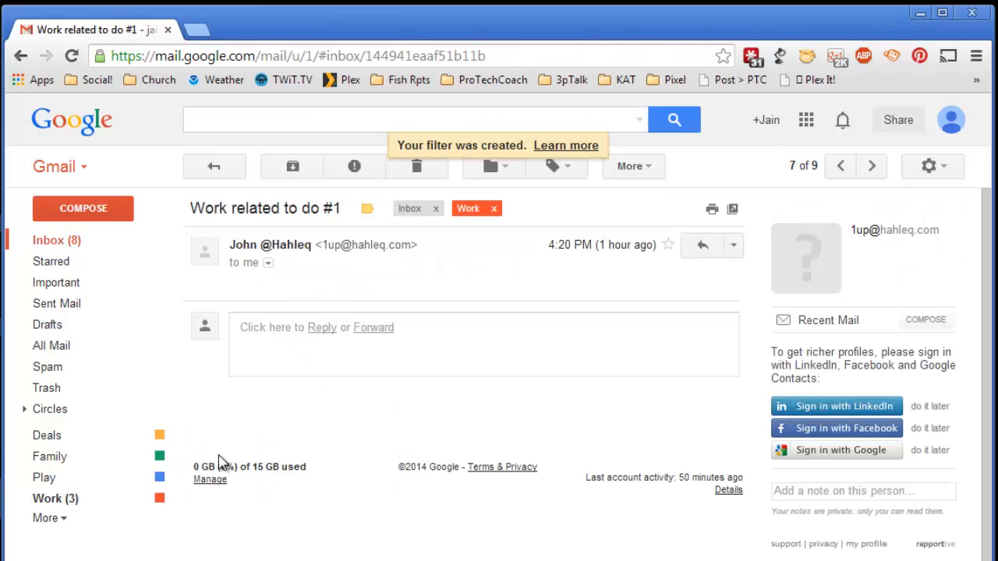
pyautogui.click(214, 171)
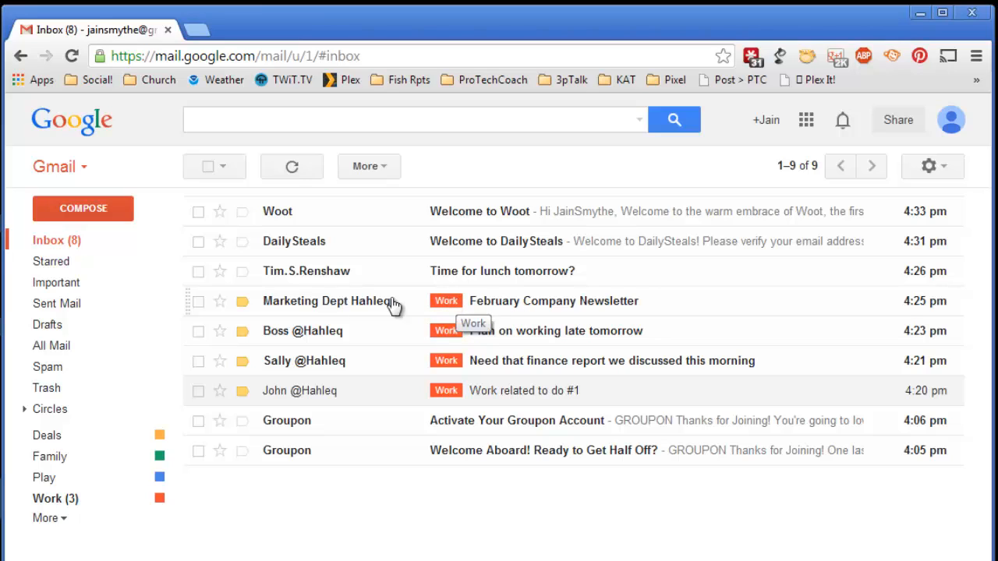
# Open and archive the Work-labelled messages about the finance report and about working late tomorrow
pyautogui.moveTo(244, 302)
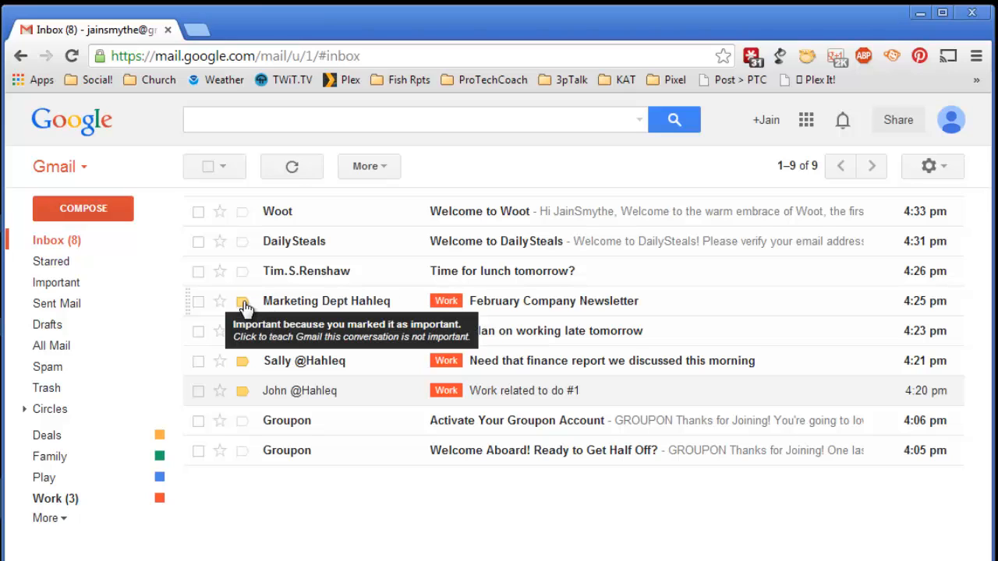
pyautogui.click(535, 363)
pyautogui.click(294, 166)
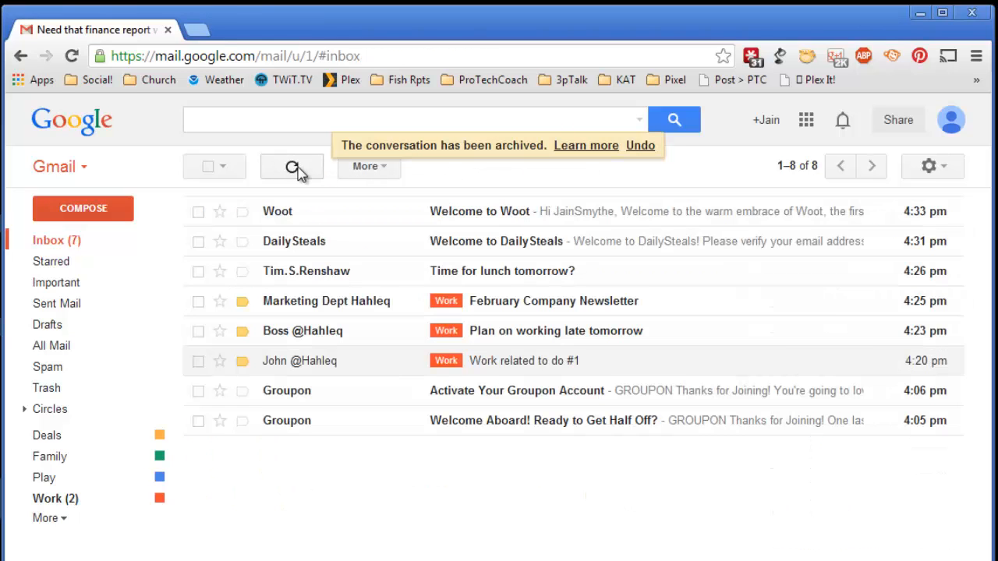
pyautogui.click(496, 331)
pyautogui.click(288, 167)
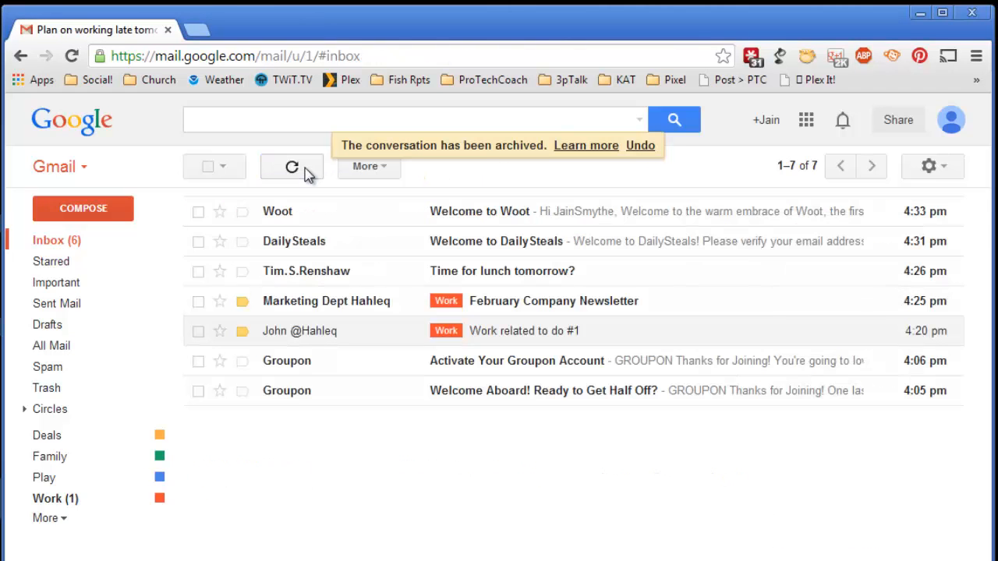
# Open and archive the "February Company Newsletter" and "Work related to do #1" messages
pyautogui.click(498, 311)
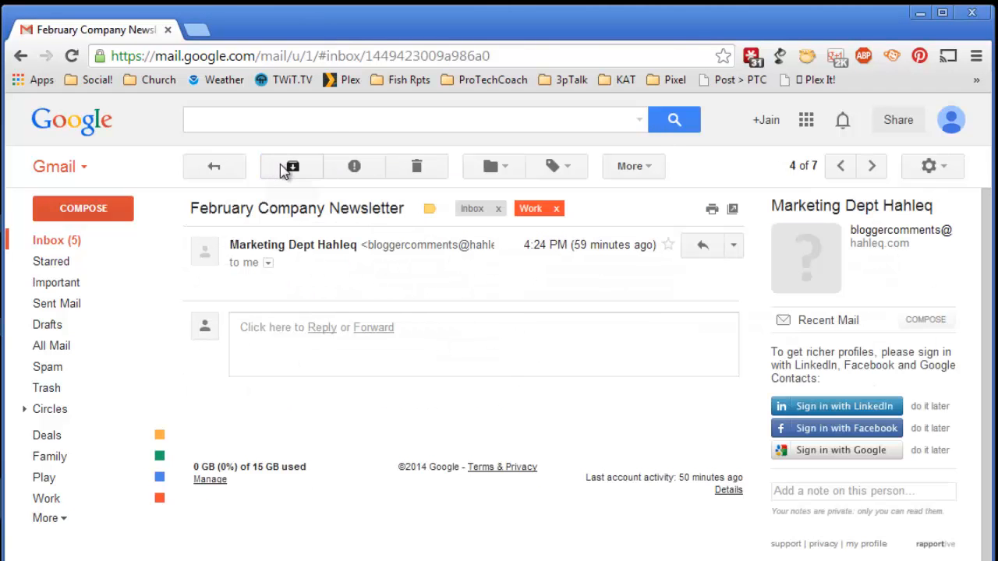
pyautogui.click(287, 167)
pyautogui.click(504, 303)
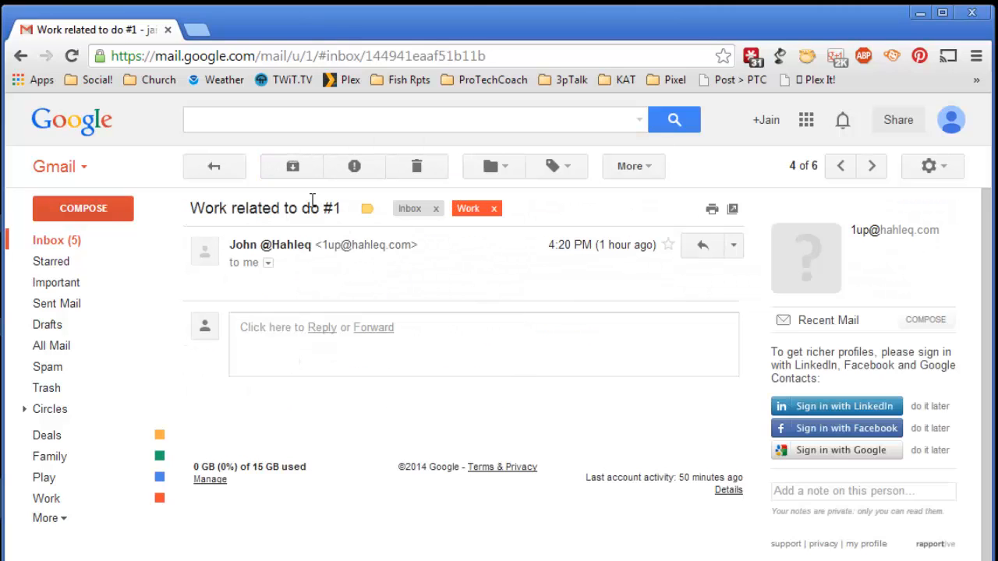
pyautogui.click(293, 167)
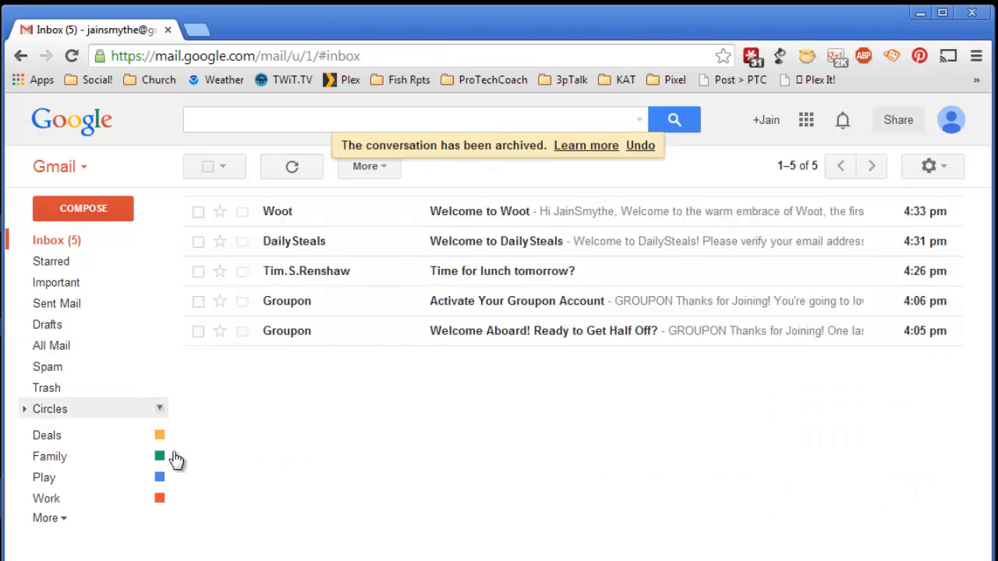
# Review the messages under the Work label and in All Mail, and return to the inbox
pyautogui.click(72, 503)
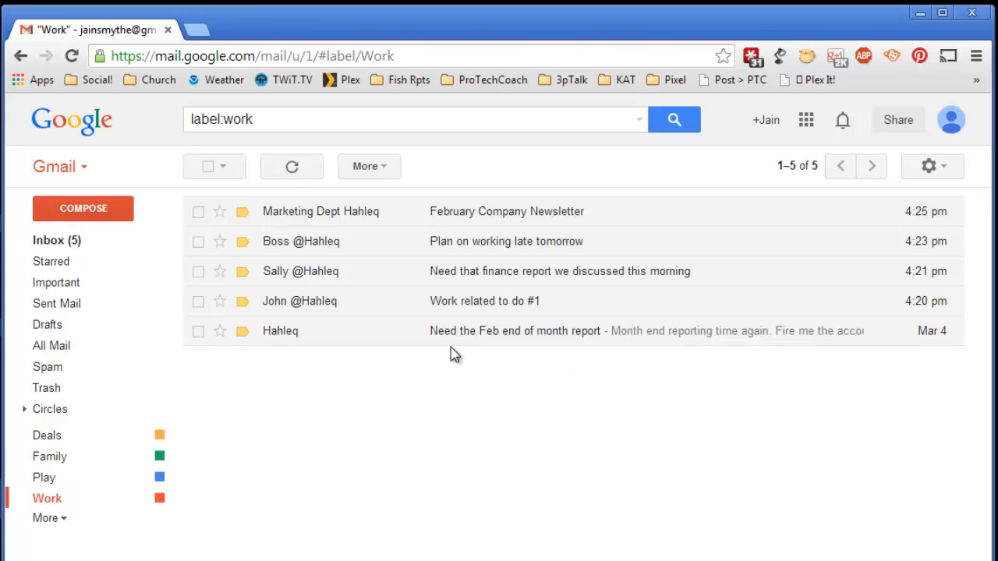
pyautogui.click(50, 348)
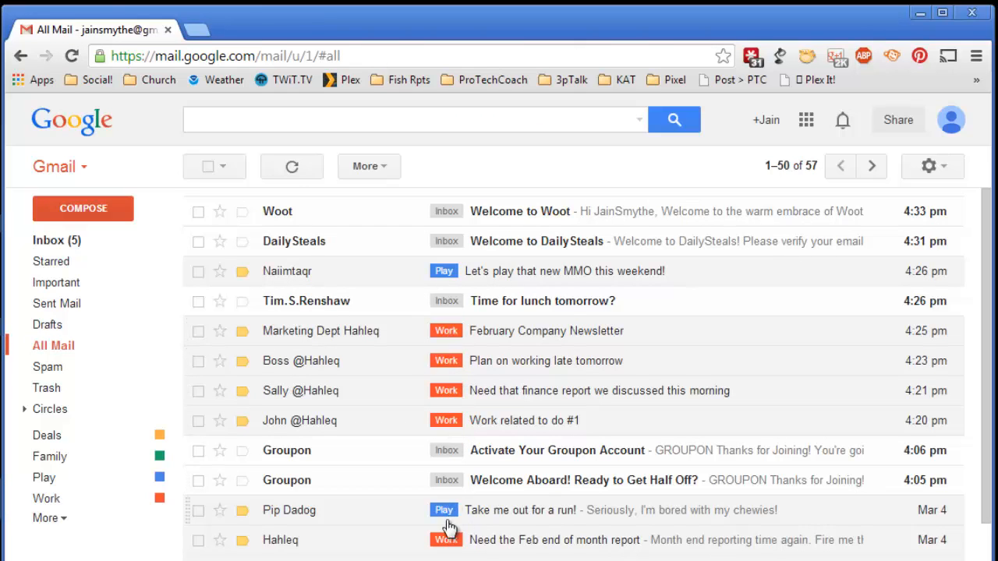
pyautogui.scroll(-10, 548, 546)
pyautogui.scroll(10, 547, 543)
pyautogui.click(386, 117)
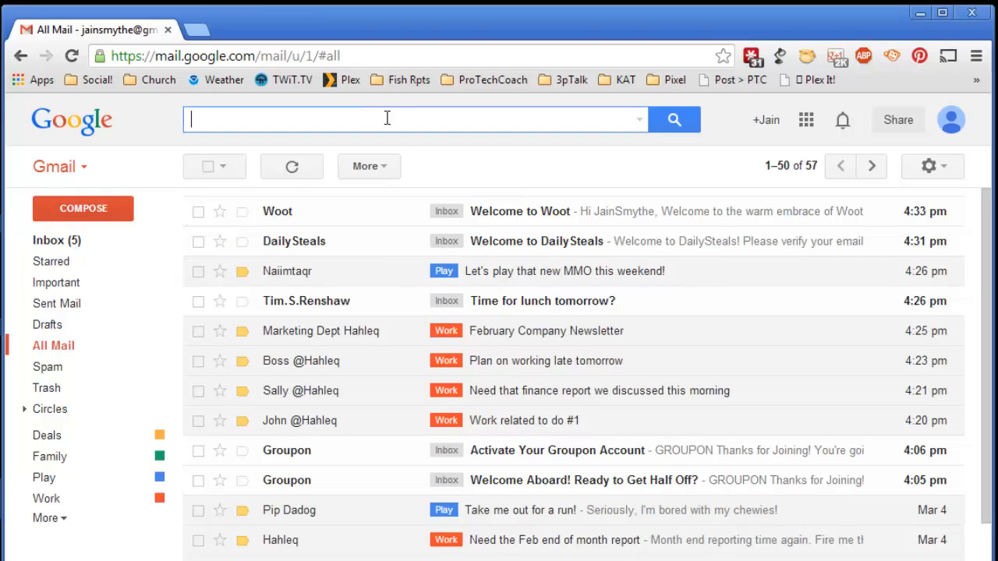
pyautogui.click(58, 247)
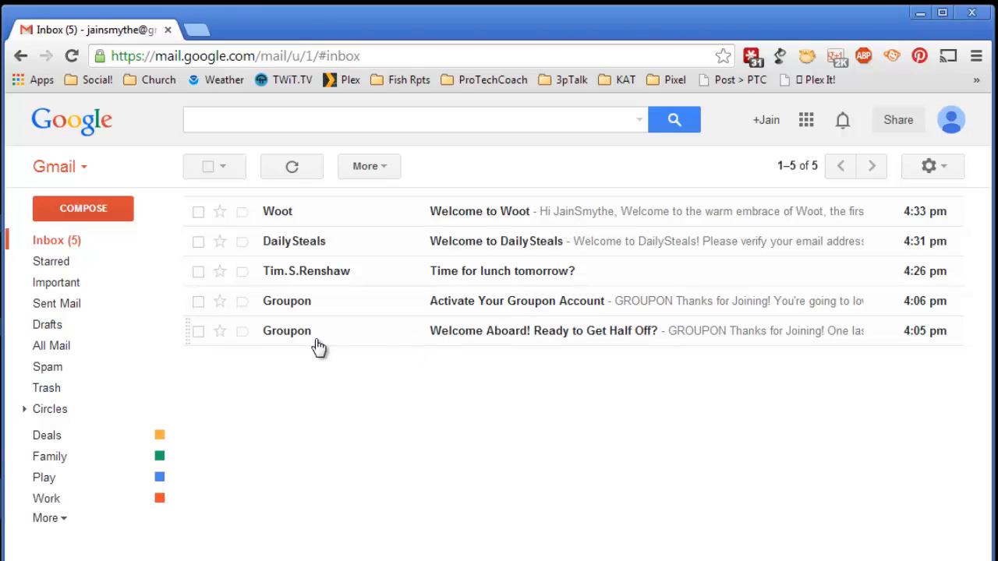
# Select the Woot, DailySteals and both Groupon messages and start a filter for messages like these
pyautogui.click(199, 333)
pyautogui.click(198, 303)
pyautogui.click(198, 242)
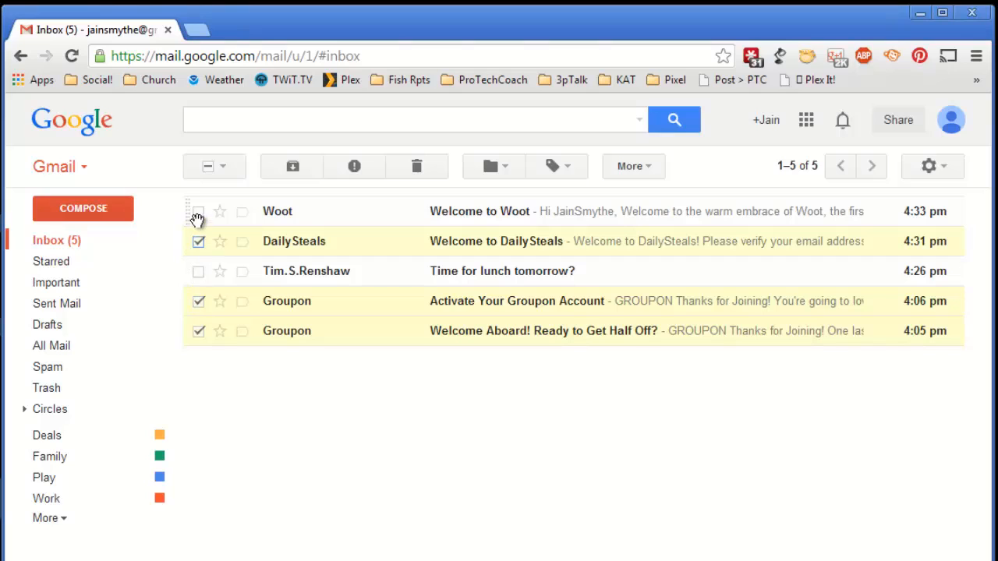
pyautogui.click(198, 213)
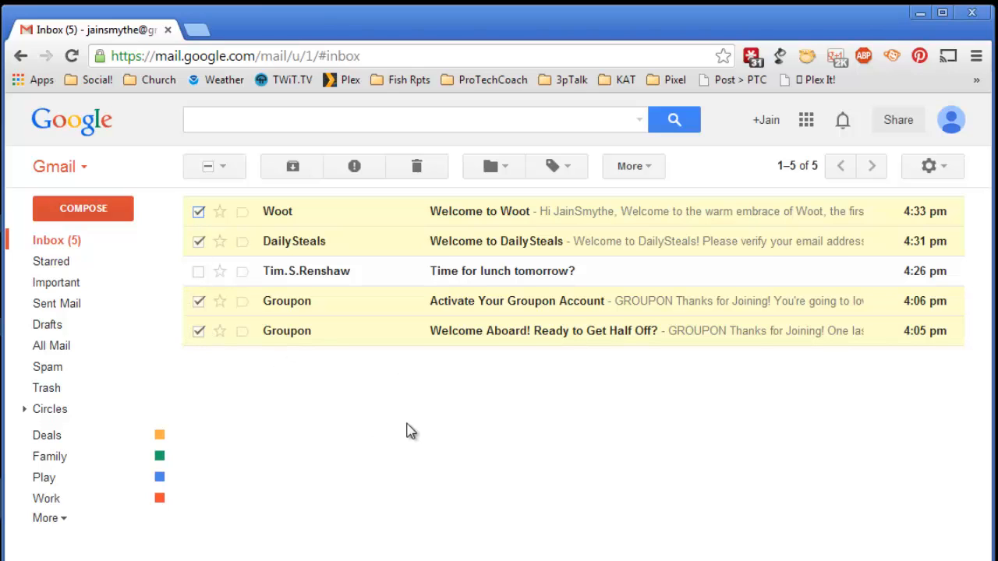
pyautogui.click(646, 173)
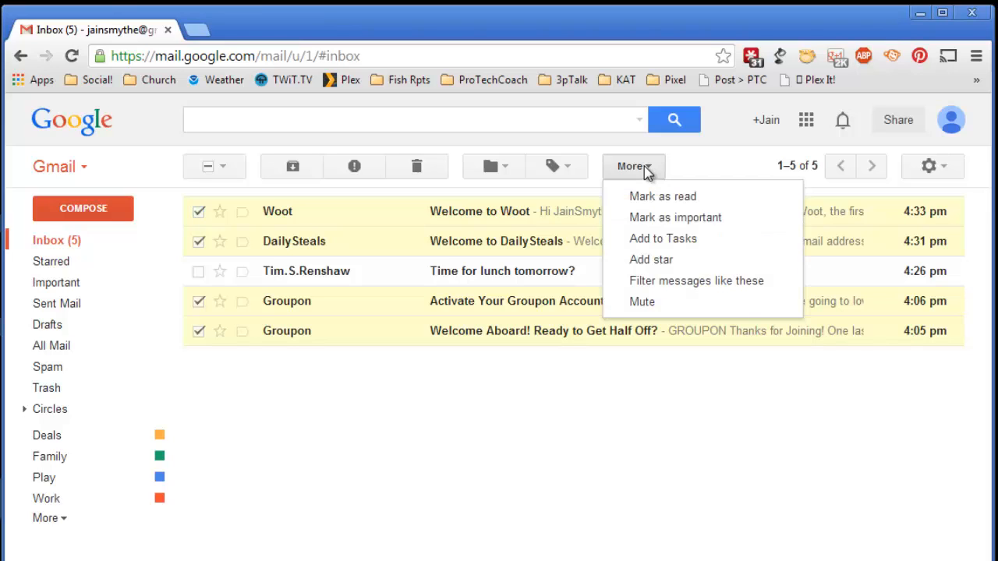
pyautogui.click(702, 287)
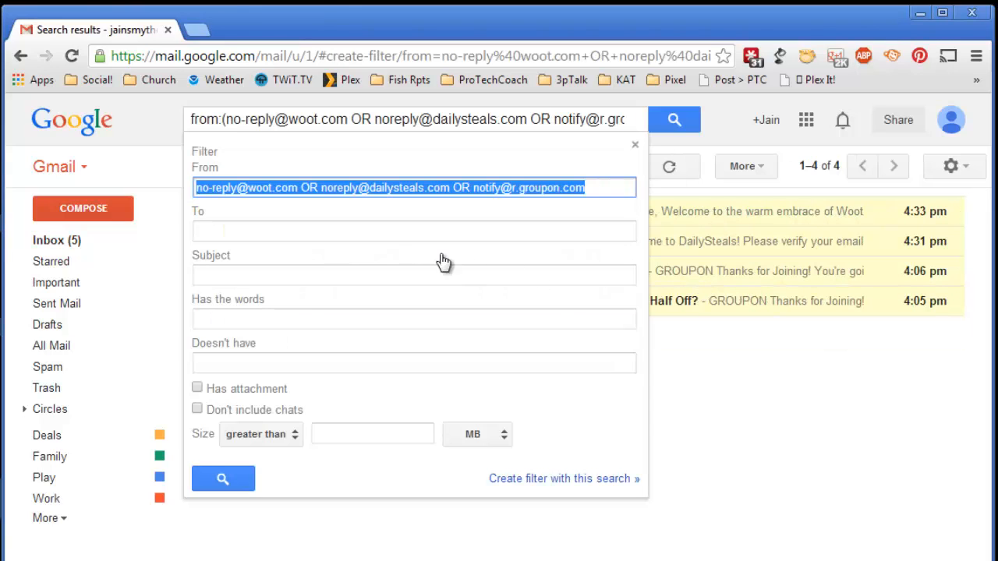
# Keep the suggested sender criteria and create the filter with the Deals label, also applied to matching conversations
pyautogui.click(604, 189)
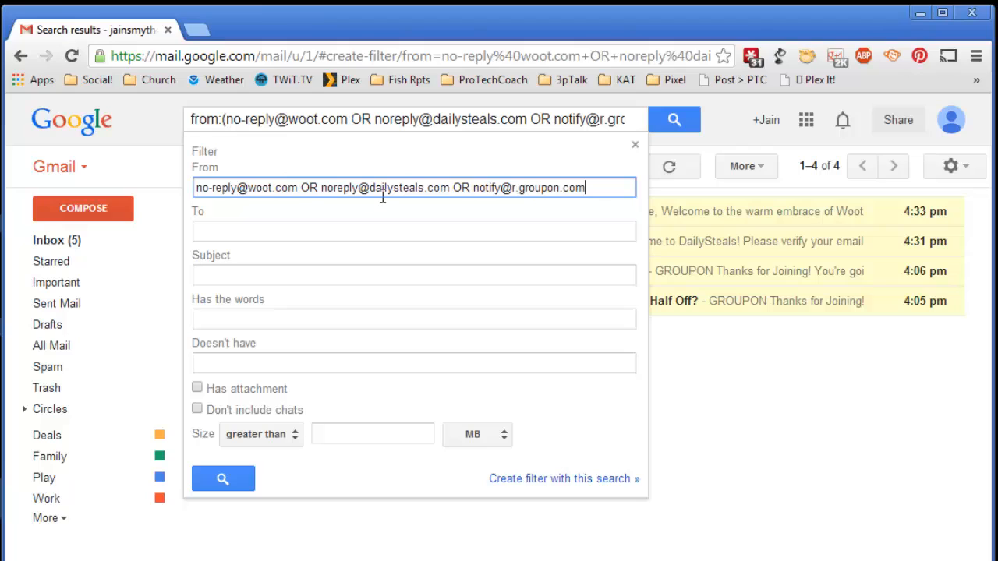
pyautogui.click(536, 191)
pyautogui.doubleClick(537, 191)
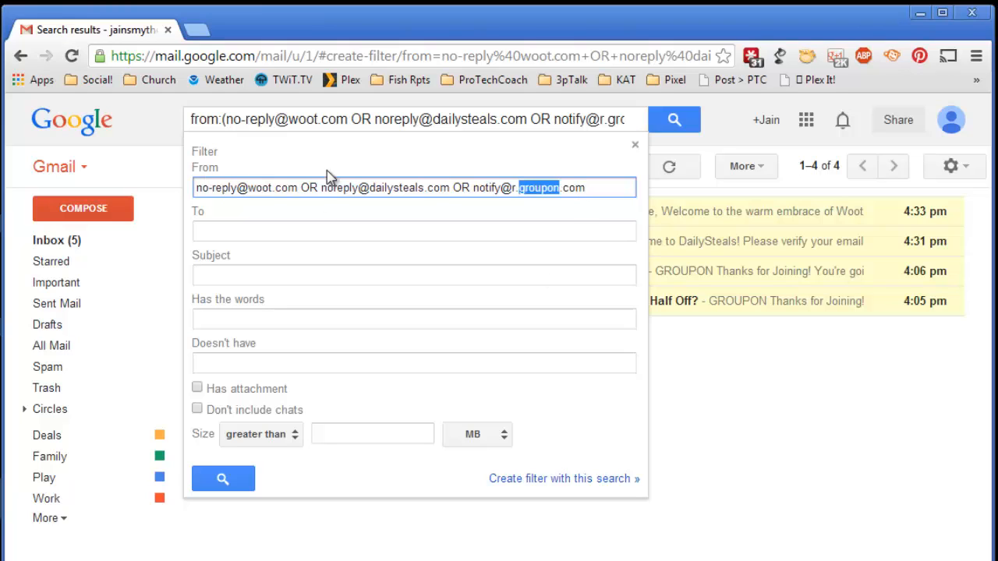
pyautogui.click(548, 478)
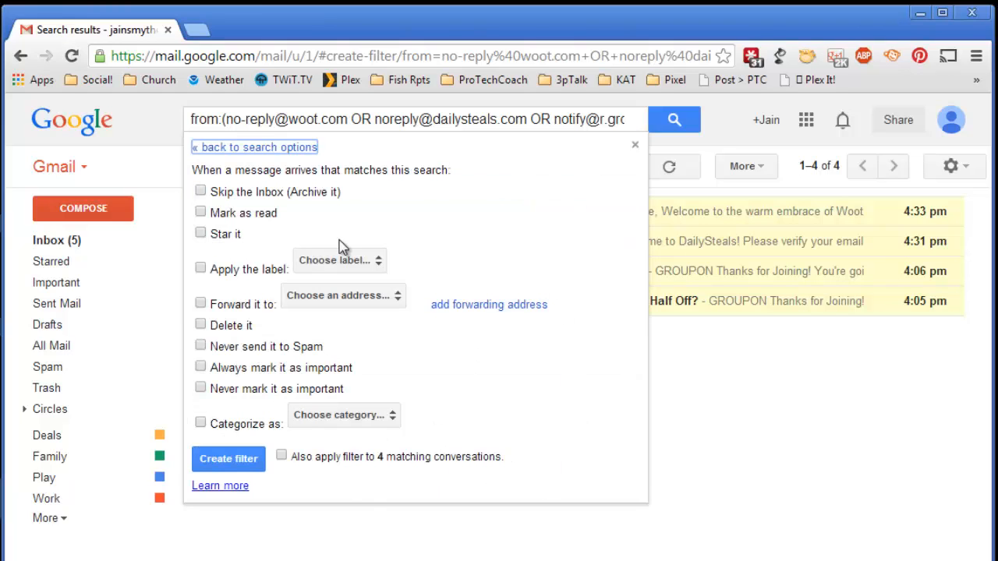
pyautogui.click(337, 260)
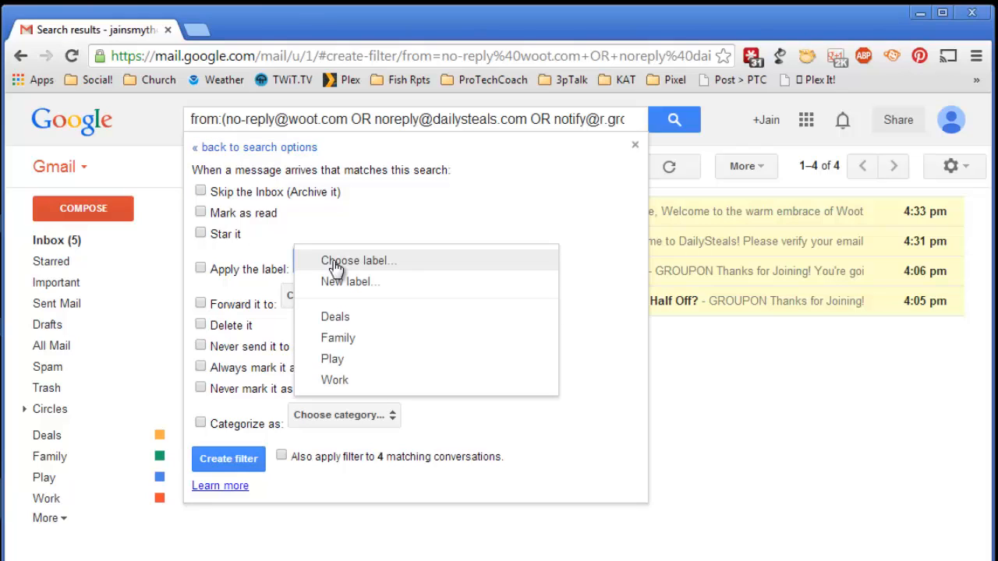
pyautogui.click(341, 317)
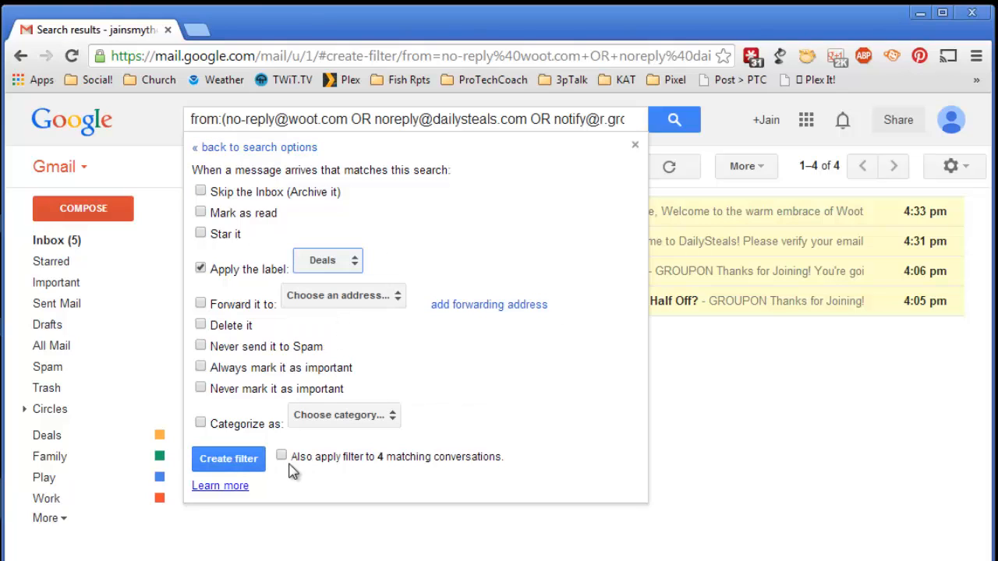
pyautogui.click(282, 457)
pyautogui.click(248, 458)
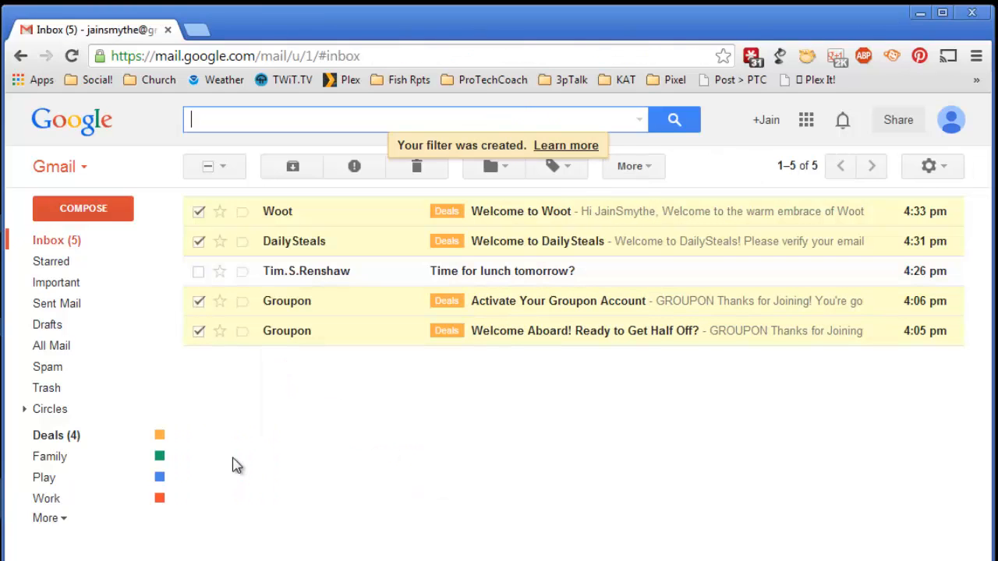
# Reselect the four Deals-labelled messages, start another filter from the same senders and continue to the filter actions
pyautogui.click(209, 169)
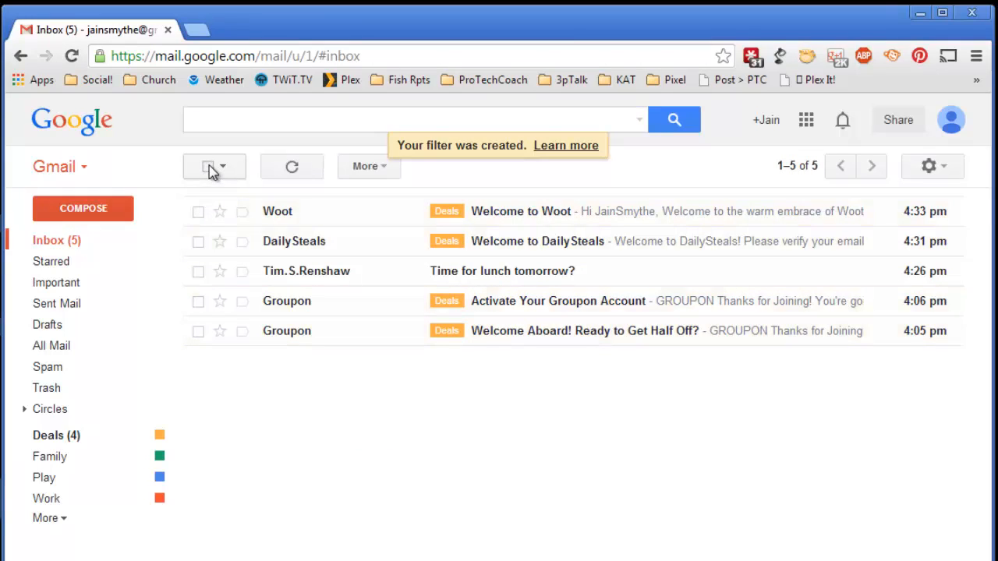
pyautogui.click(198, 211)
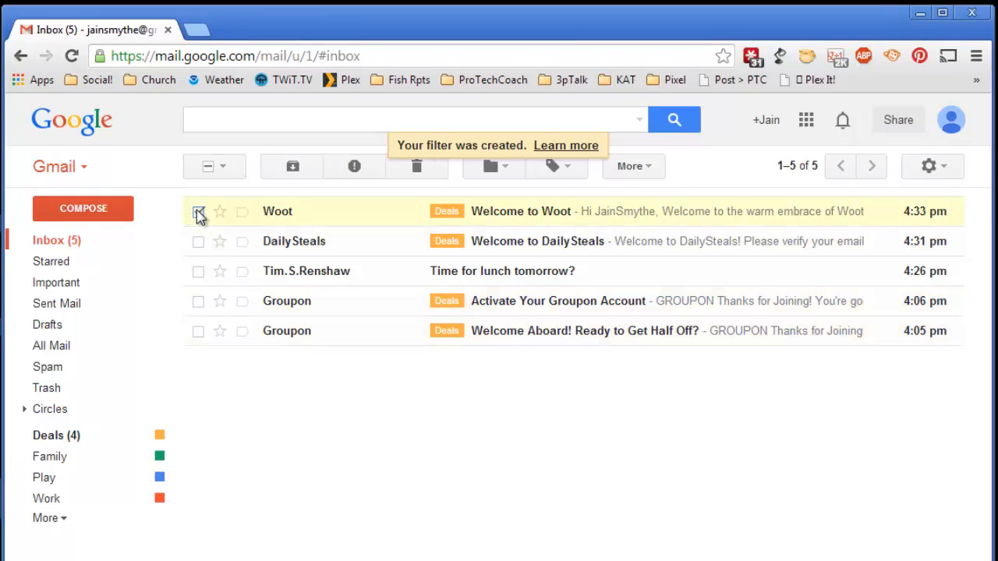
pyautogui.click(201, 243)
pyautogui.click(198, 301)
pyautogui.click(200, 334)
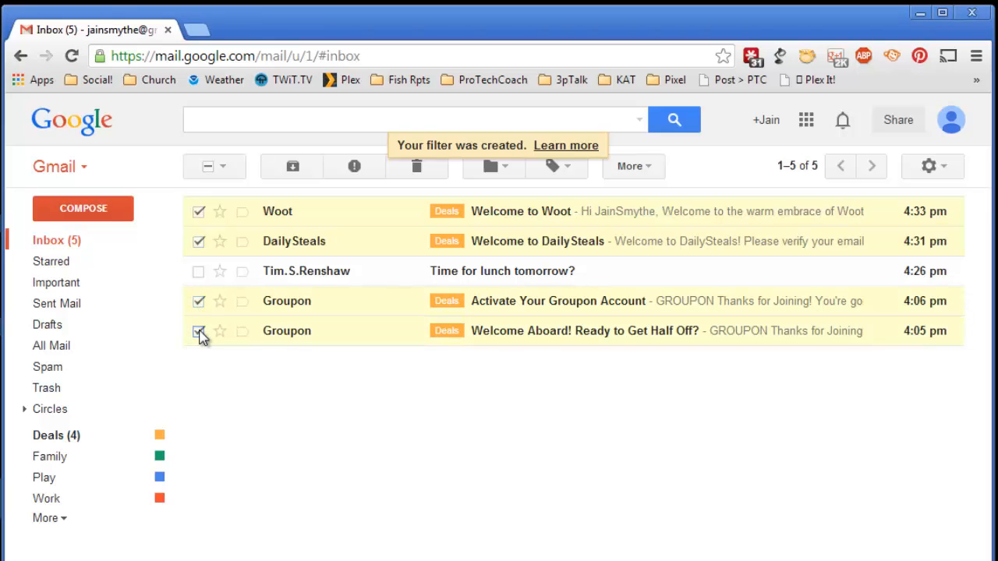
pyautogui.click(621, 169)
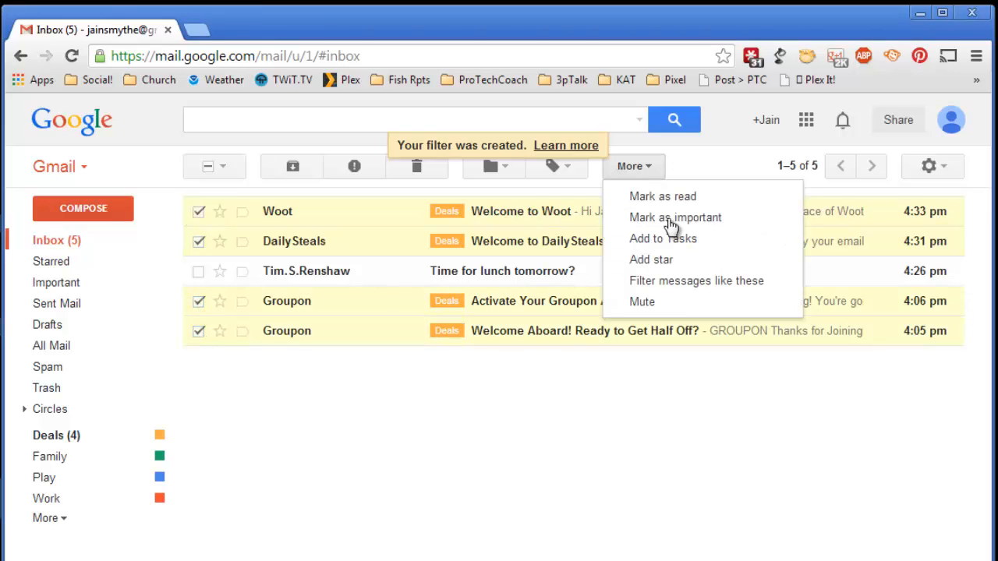
pyautogui.click(678, 282)
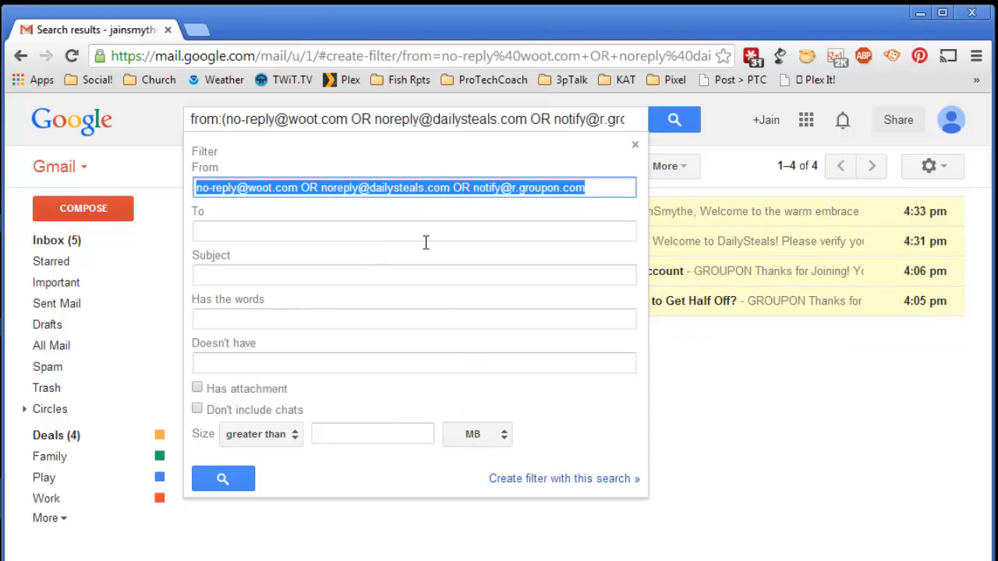
pyautogui.click(579, 481)
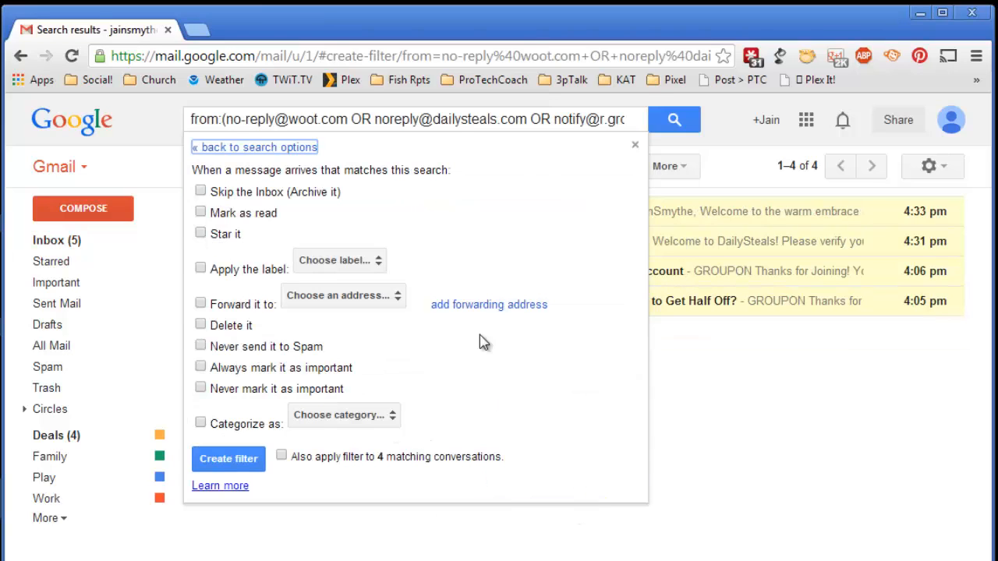
# Create the filter with Skip the Inbox (Archive it) and the Deals label, also applied to matching conversations
pyautogui.click(201, 191)
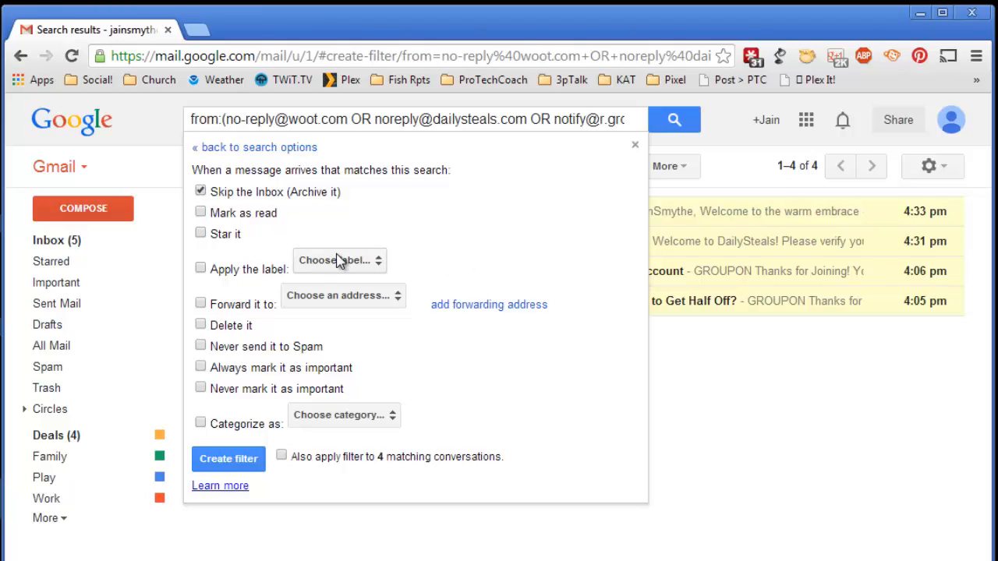
pyautogui.click(281, 456)
pyautogui.click(326, 266)
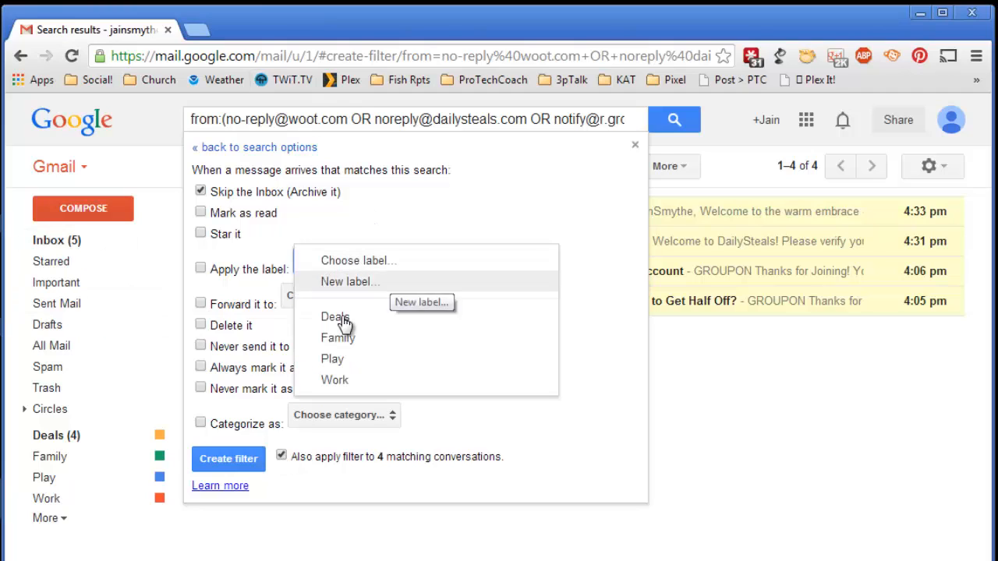
pyautogui.click(345, 323)
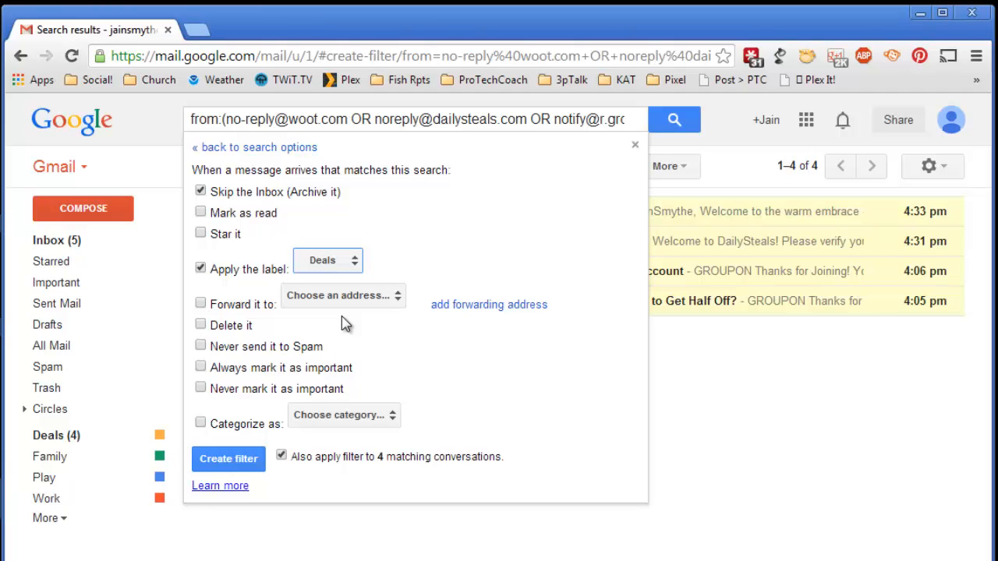
pyautogui.click(219, 461)
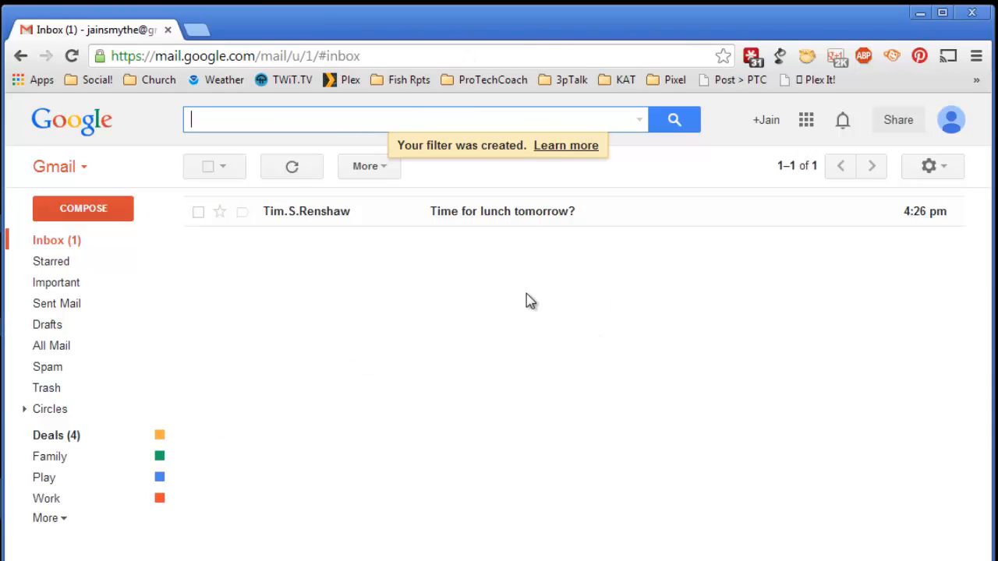
# Check the inbox and the messages under the Deals label, and return to the inbox
pyautogui.click(63, 247)
pyautogui.click(57, 437)
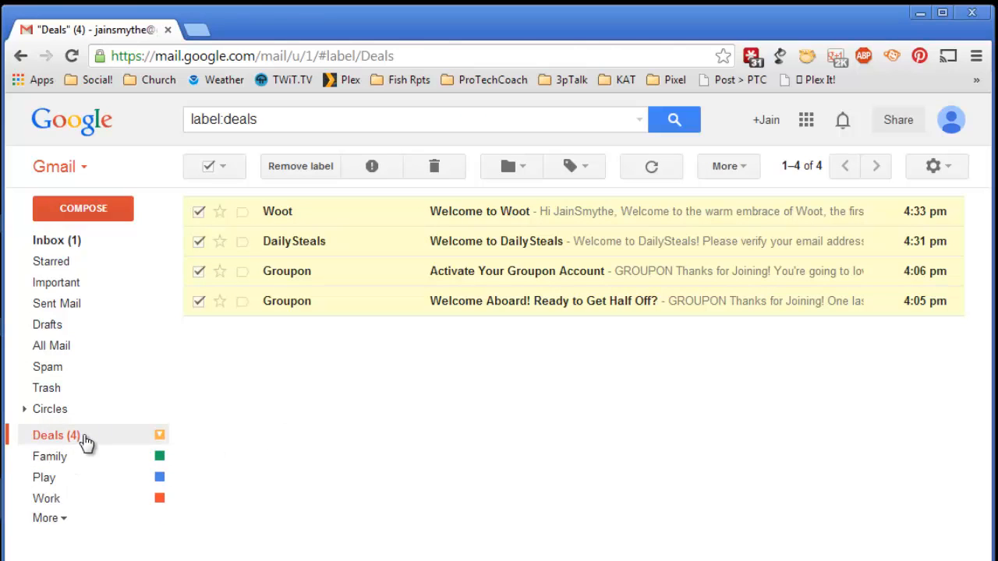
pyautogui.click(60, 244)
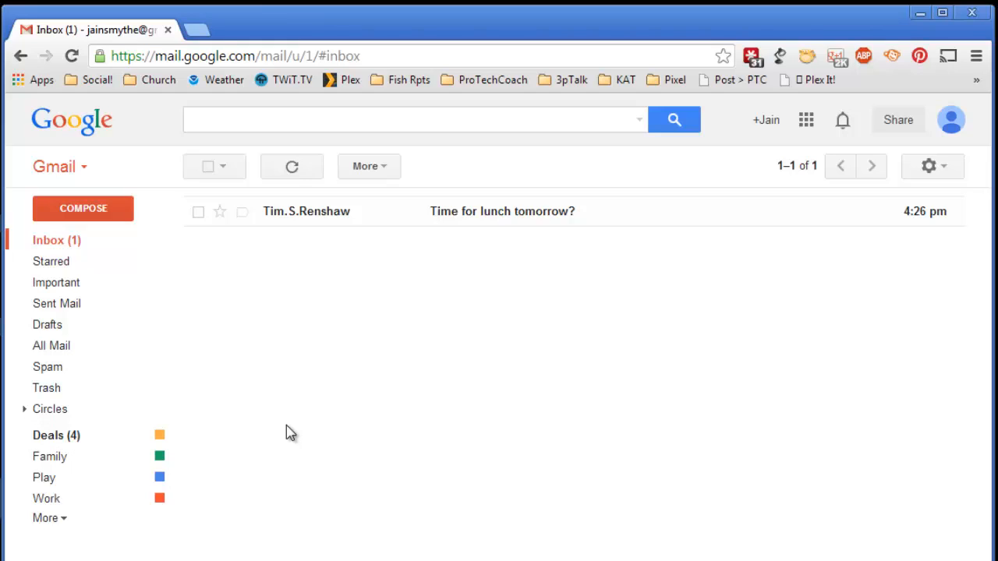
# Mark all messages under the Deals label as read and return to the inbox
pyautogui.click(49, 436)
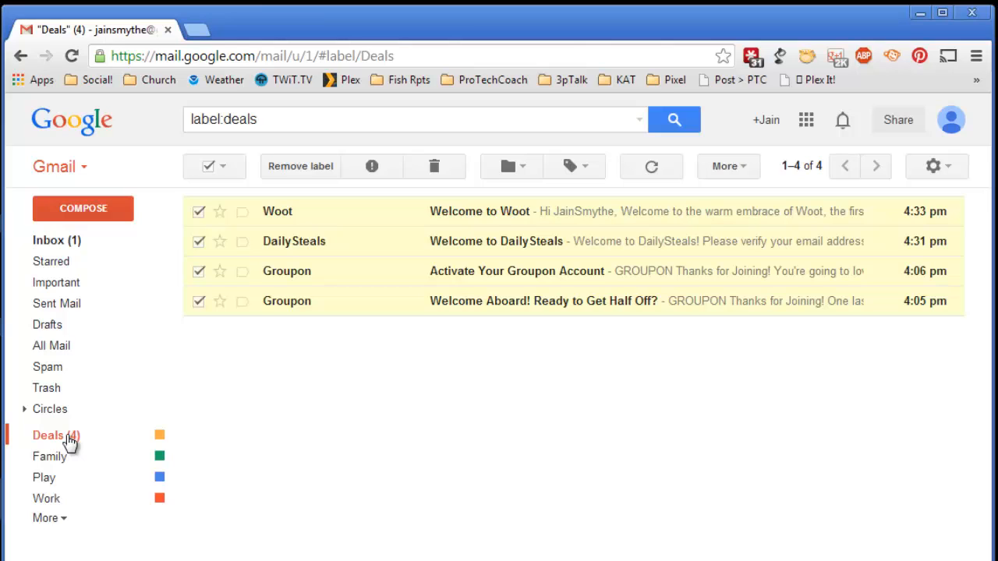
pyautogui.click(209, 166)
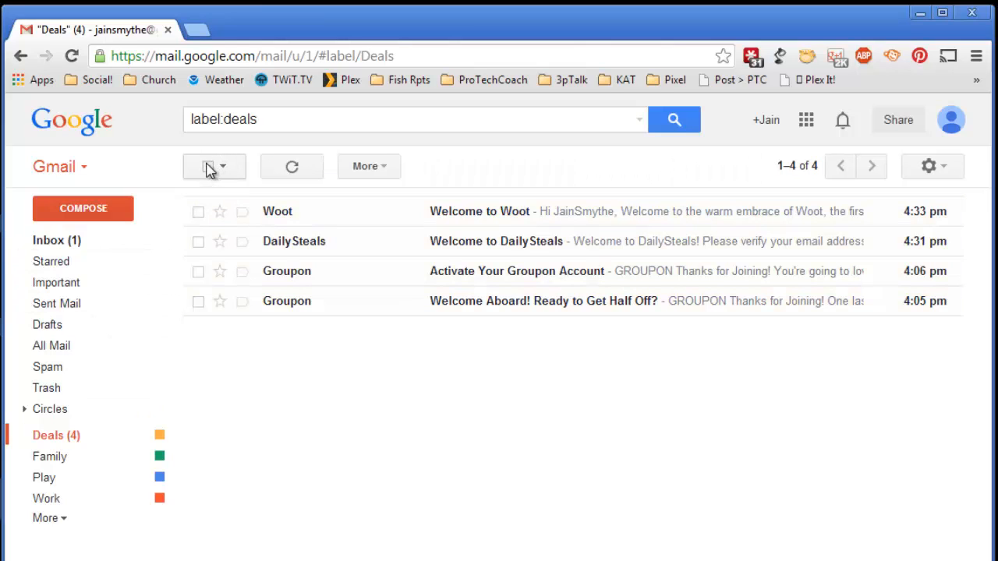
pyautogui.click(208, 166)
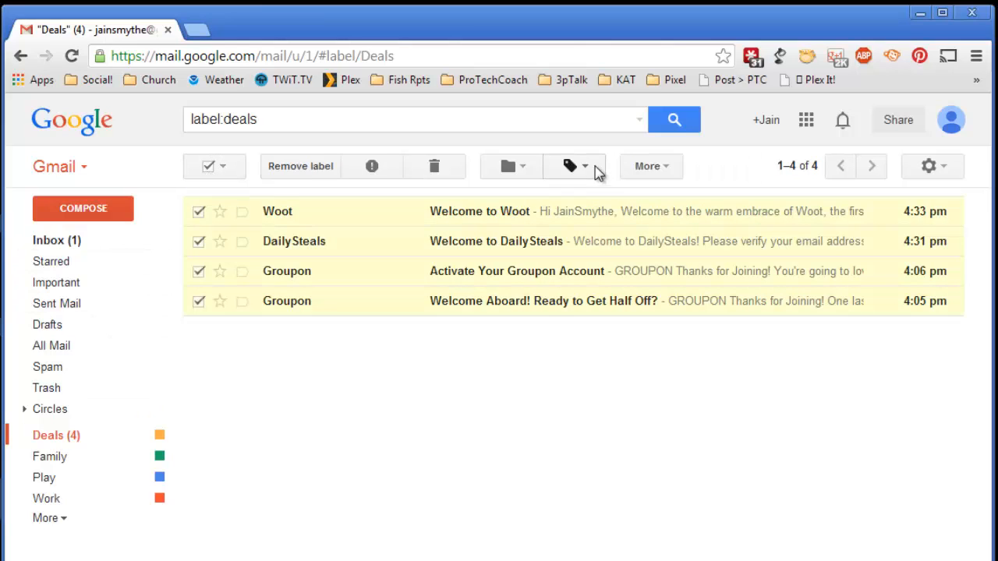
pyautogui.click(648, 168)
pyautogui.click(684, 195)
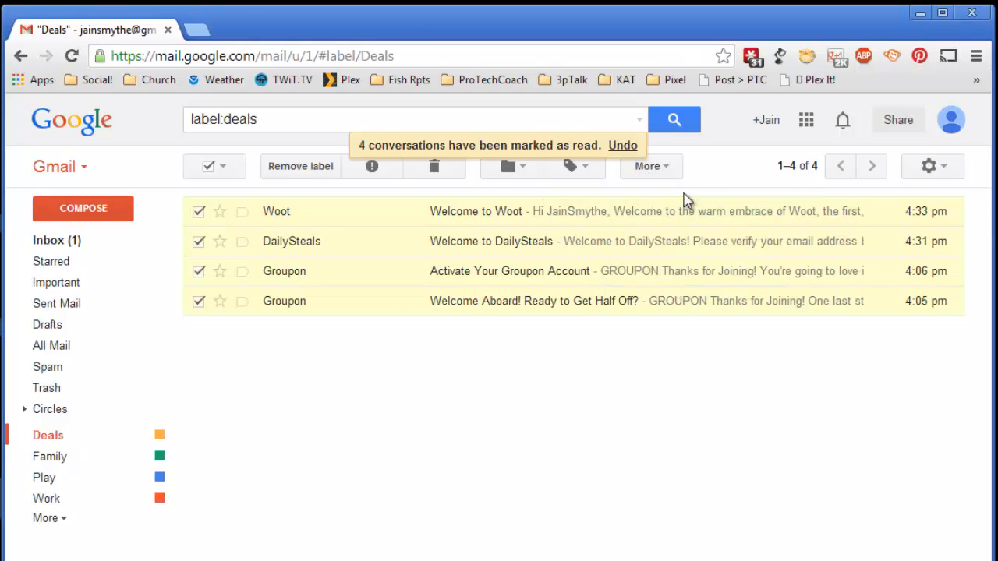
pyautogui.click(59, 244)
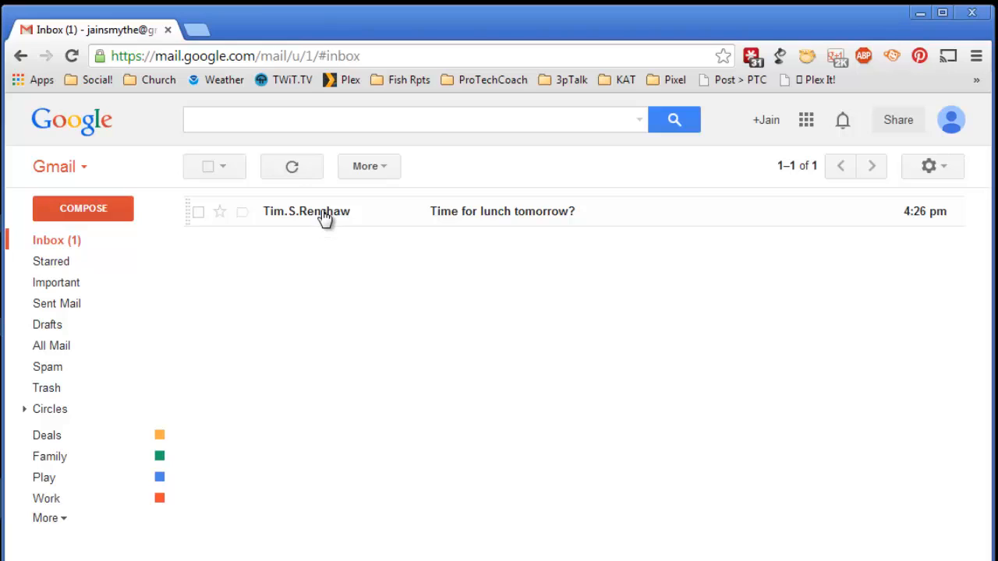
pyautogui.moveTo(324, 219)
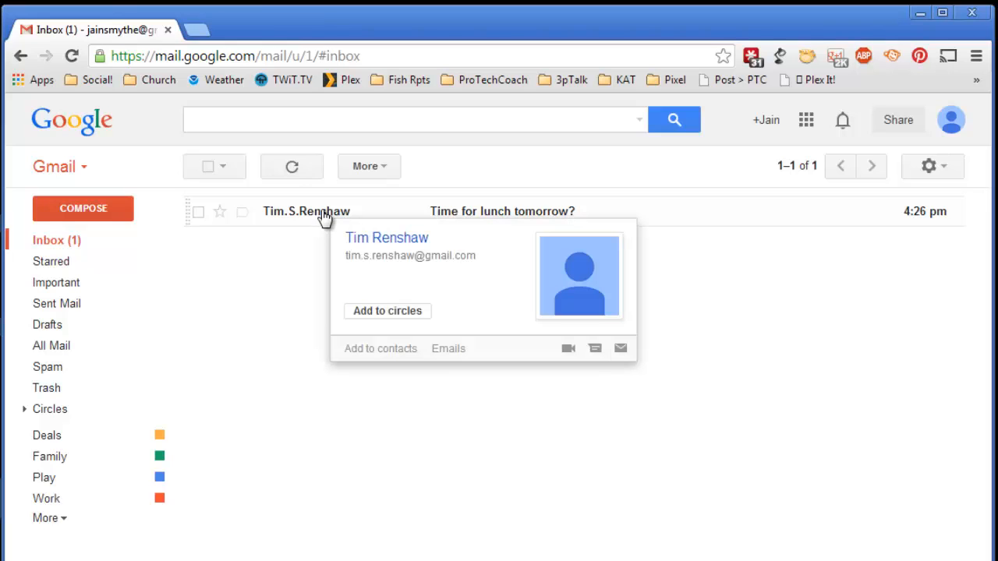
# Open the "Time for lunch tomorrow?" message, start a filter for messages from its sender and continue to the filter actions
pyautogui.click(325, 217)
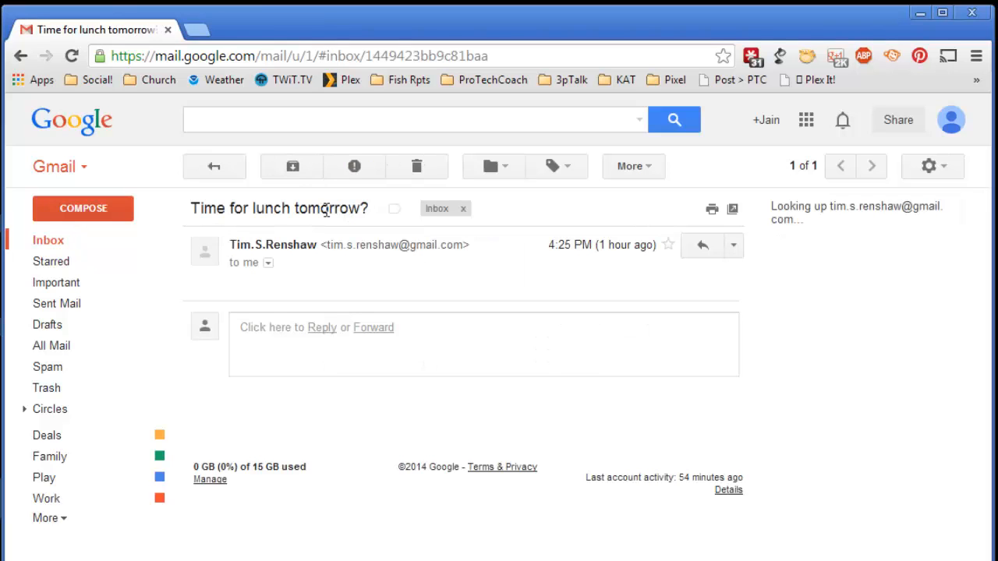
pyautogui.click(633, 167)
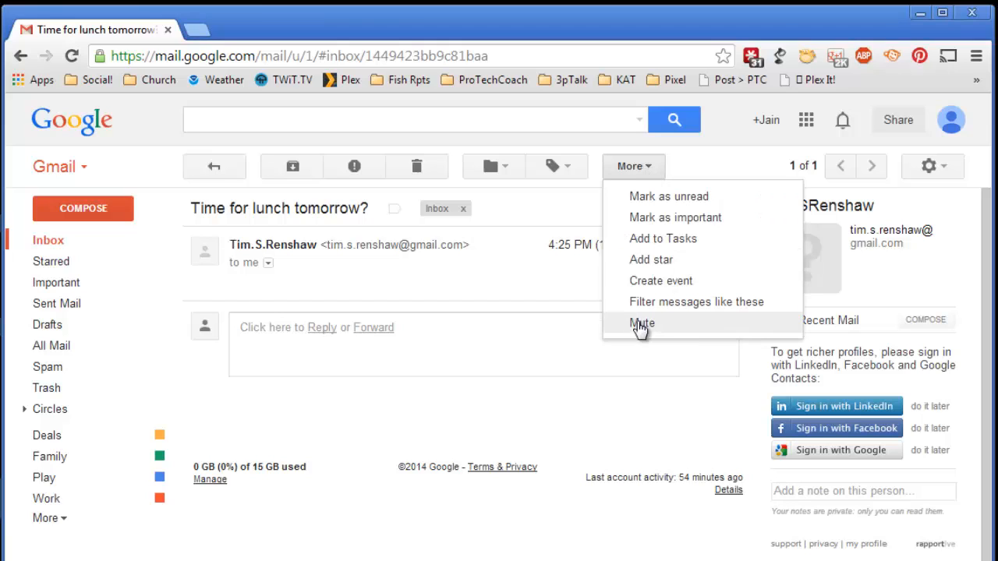
pyautogui.click(686, 301)
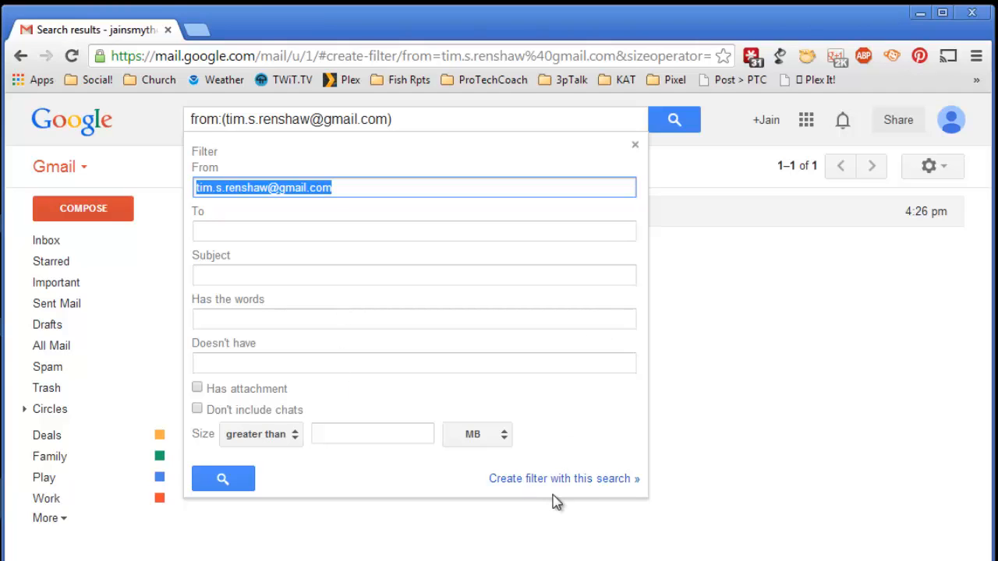
pyautogui.click(582, 479)
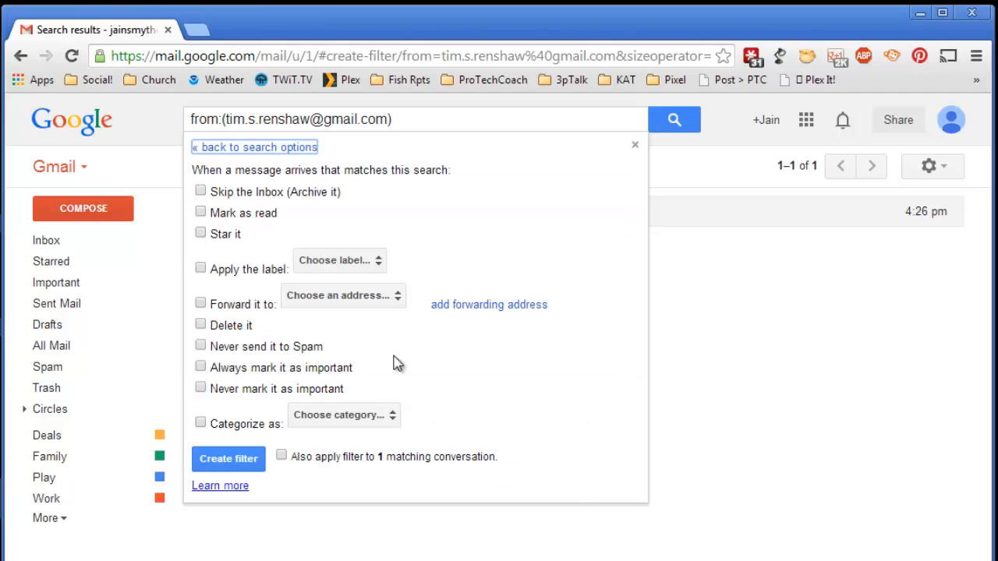
# Create the filter with Always mark it as important, also applied to the matching conversation, and archive the open message
pyautogui.click(201, 370)
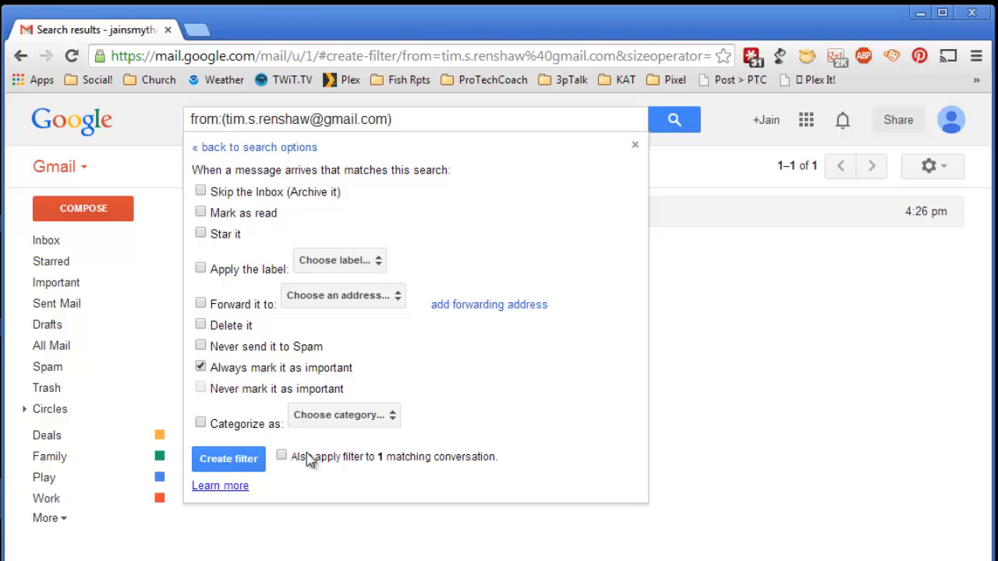
pyautogui.click(282, 458)
pyautogui.click(228, 461)
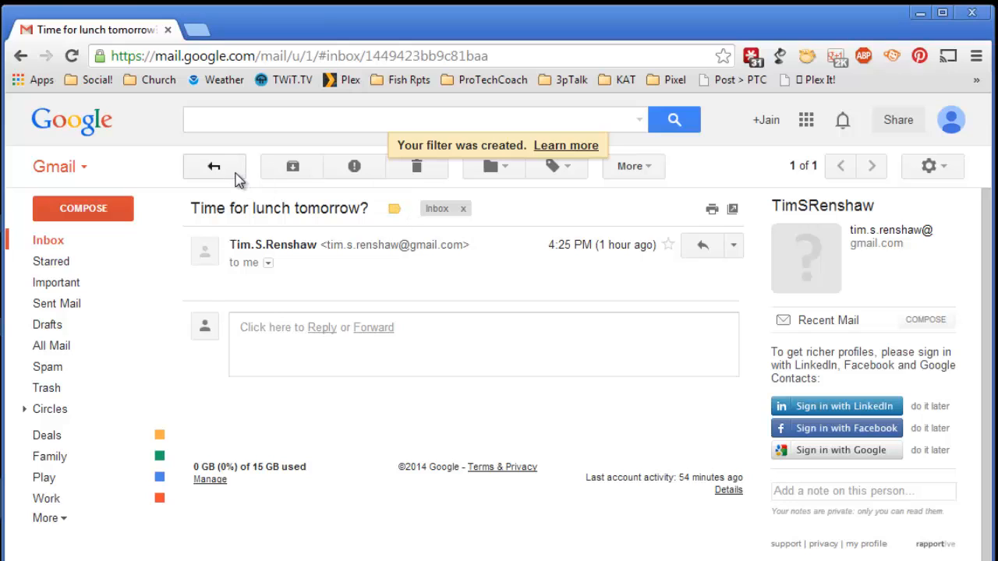
pyautogui.click(282, 176)
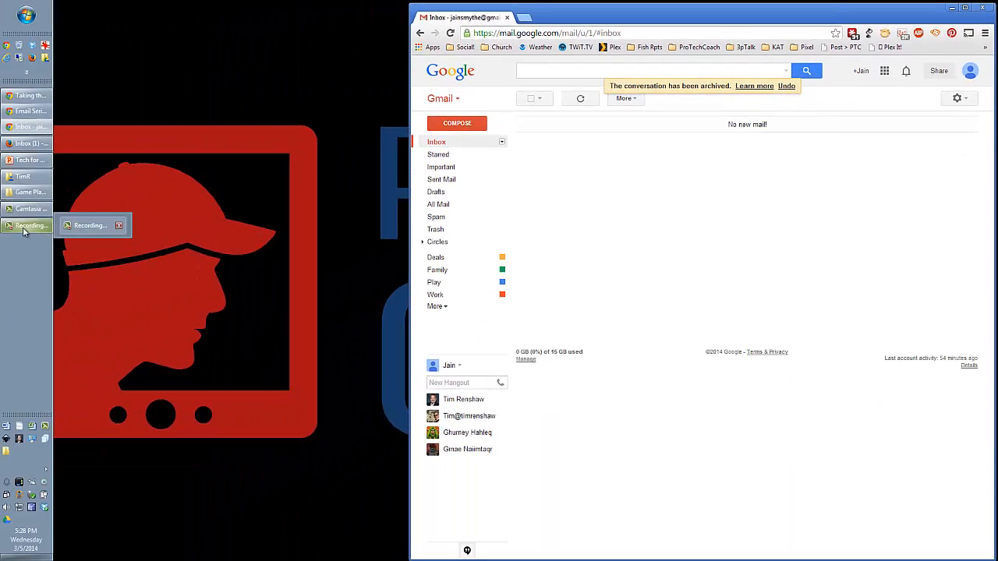
# Switch to the other Gmail account's window and address a new message from the boss's account to the filtered mailbox's owner
pyautogui.click(28, 144)
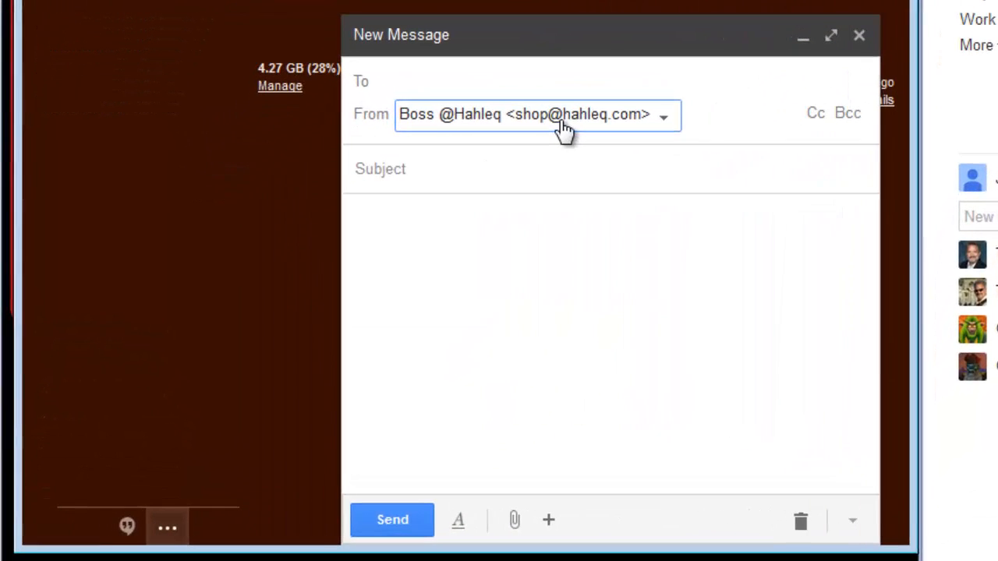
pyautogui.click(432, 84)
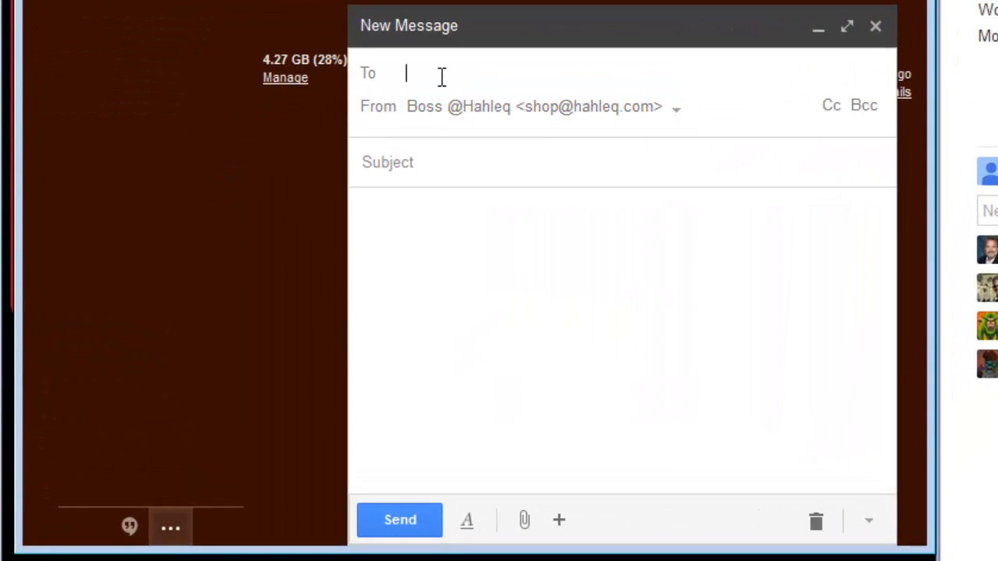
pyautogui.write('jain')
pyautogui.press('Return')
pyautogui.press('Tab')
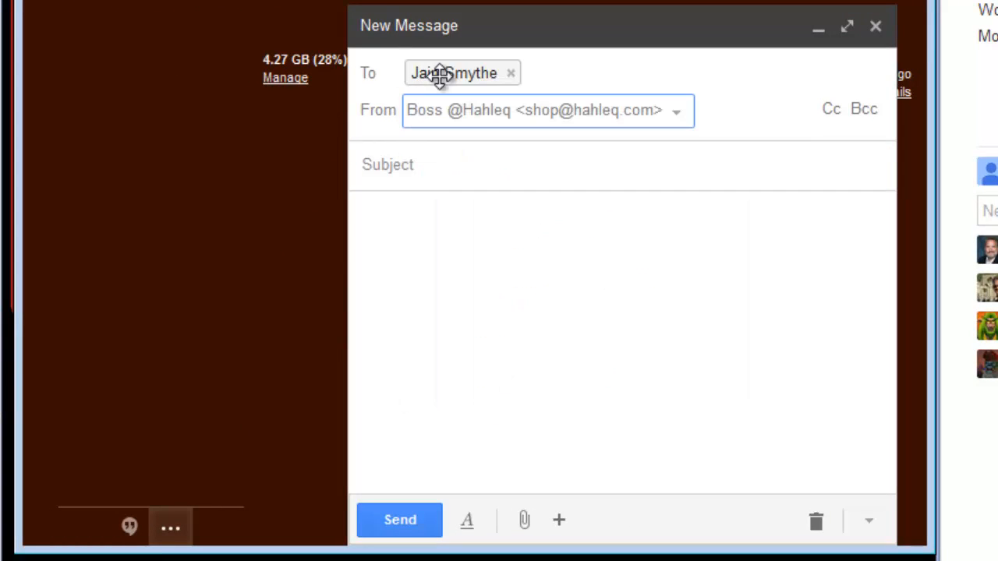
# Enter the subject "How's the project going" and send the message without body text
pyautogui.press('Tab')
pyautogui.write('H')
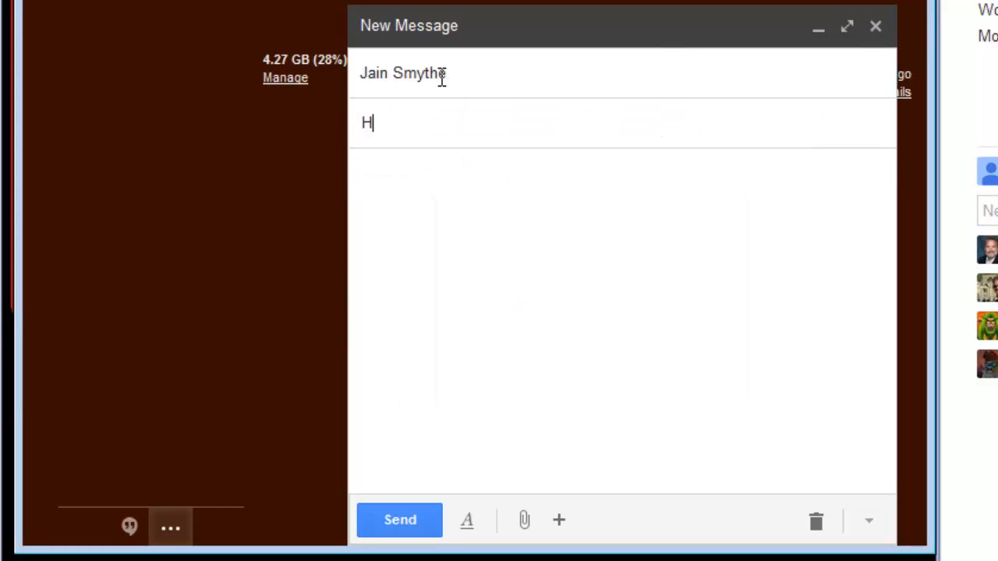
pyautogui.write("ow's the proj")
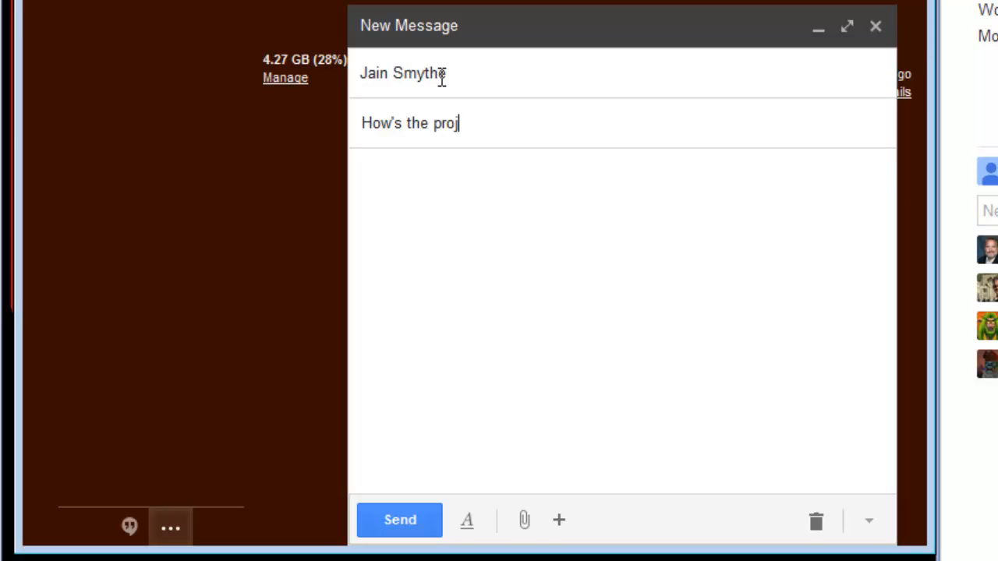
pyautogui.write('ect going')
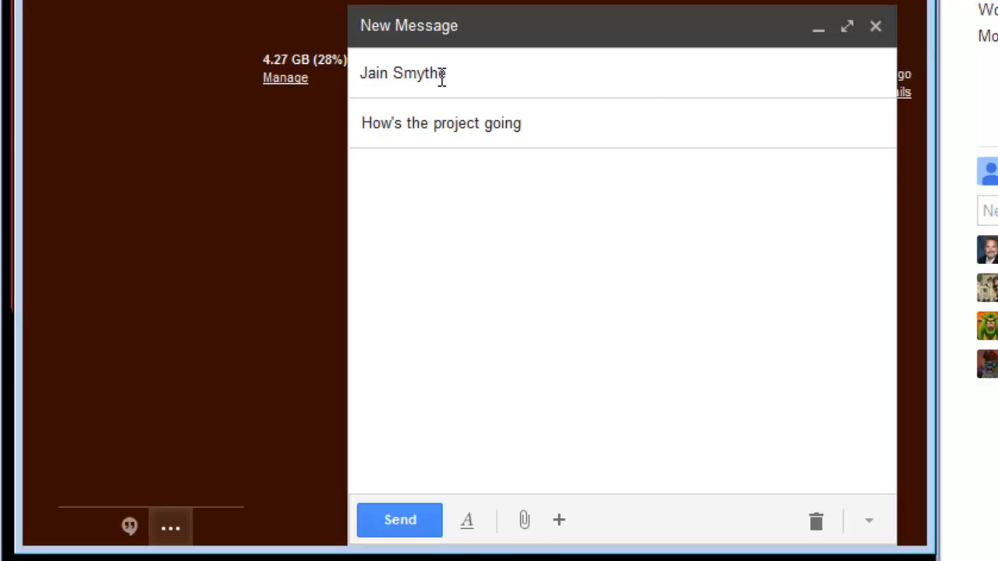
pyautogui.click(400, 509)
pyautogui.click(293, 556)
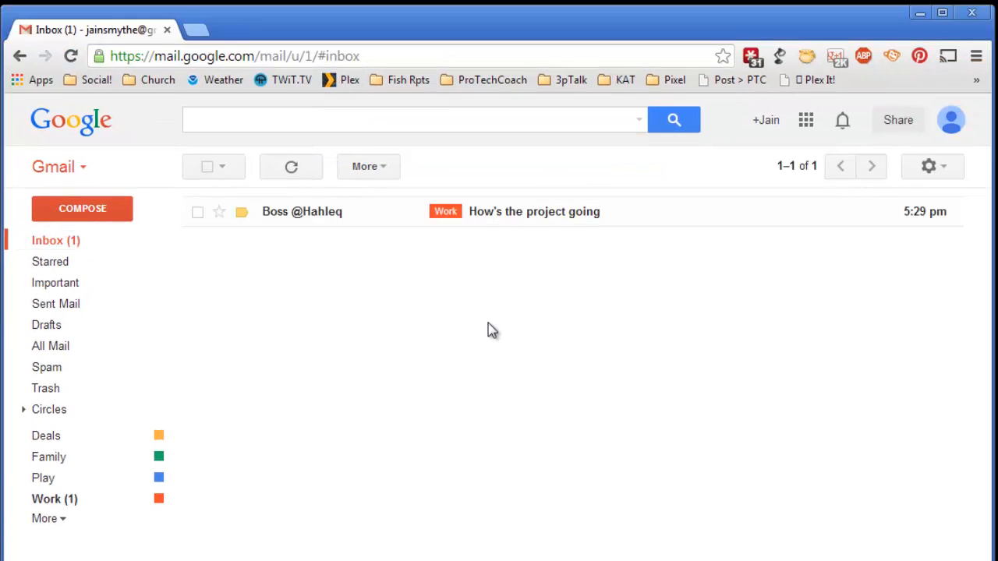